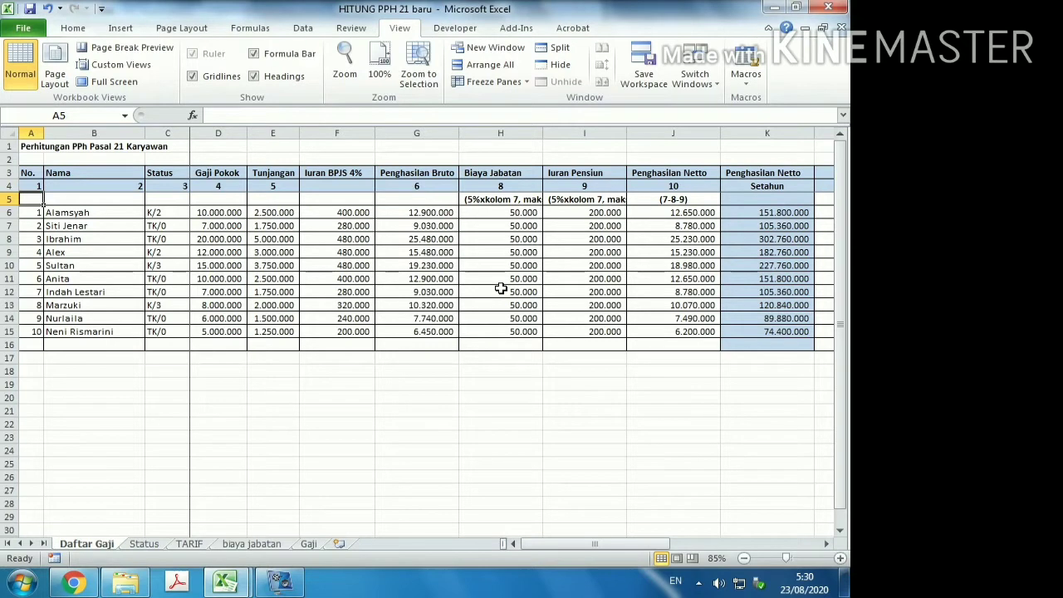
- Review the Daftar Gaji columns from No. through PPh Pasal 21/bulan and examine the yearly tax formula in N6
key(Right)
key(Right)
key(Right)
key(Right)
key(Right)
key(Right)
key(Right)
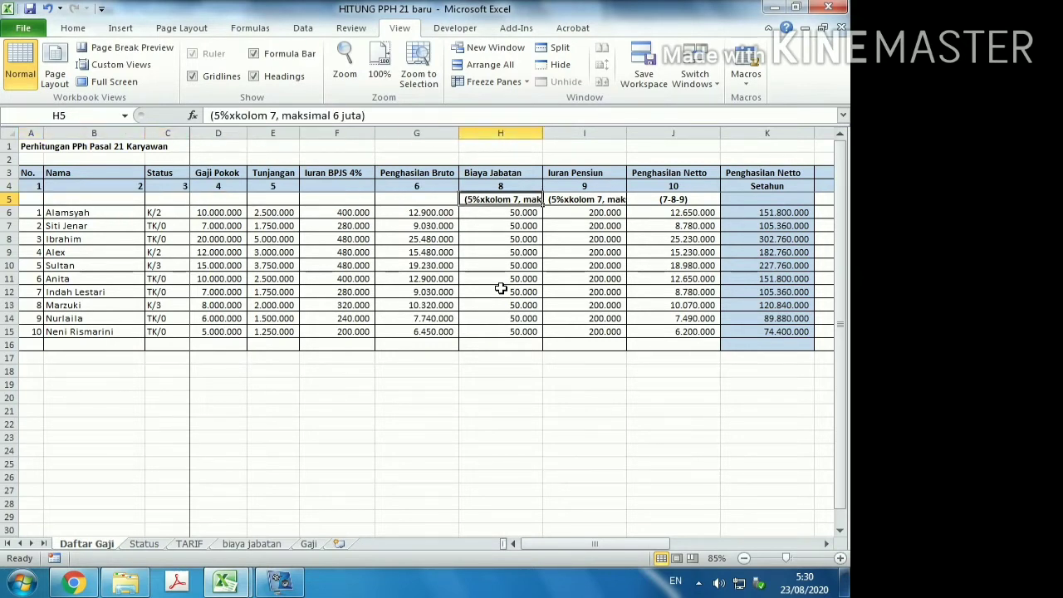
key(Right)
key(Right)
key(Right)
key(Right)
key(Right)
key(Right)
key(Right)
key(Right)
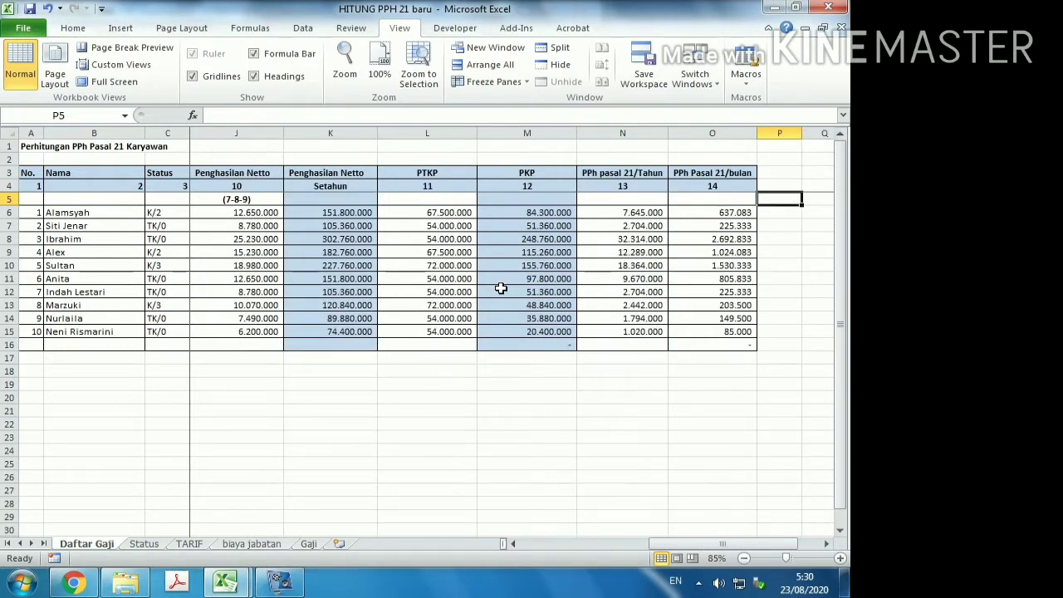
key(Down)
key(Left)
key(Left)
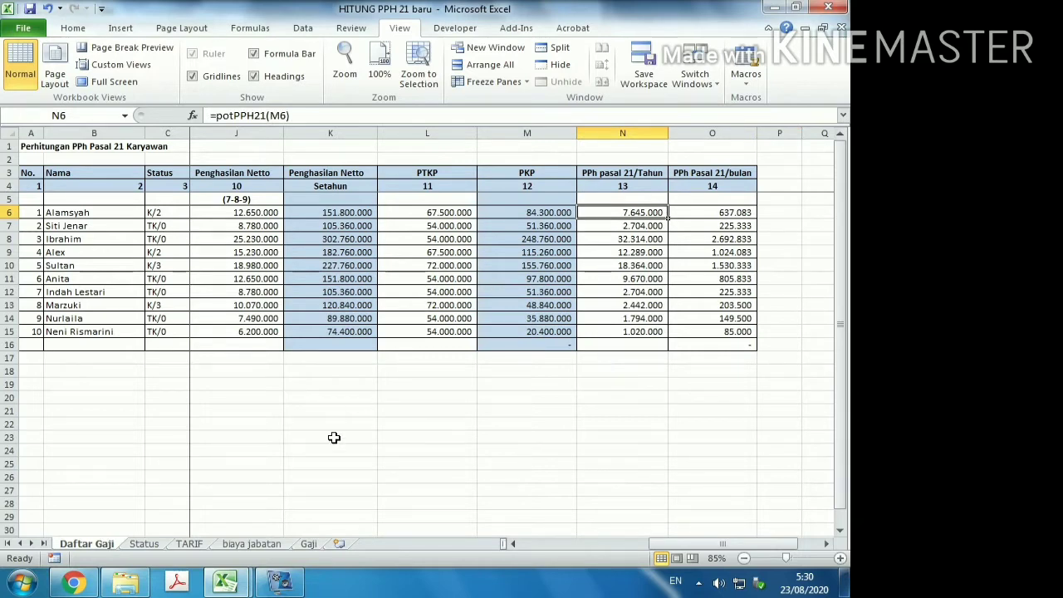
- Examine the taxable income brackets and their tax rates on the TARIF sheet
click(200, 544)
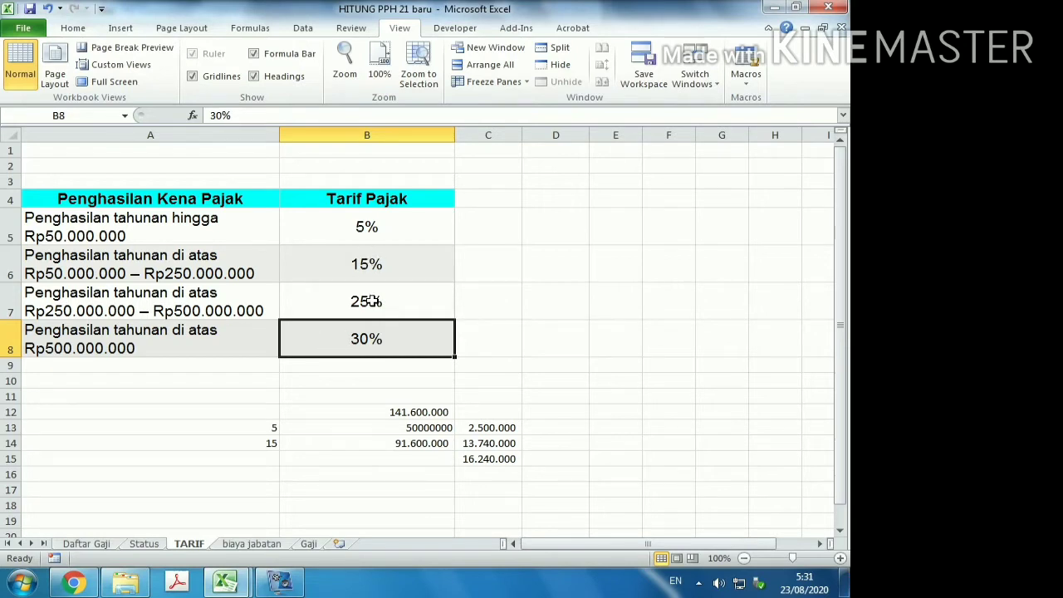
click(381, 231)
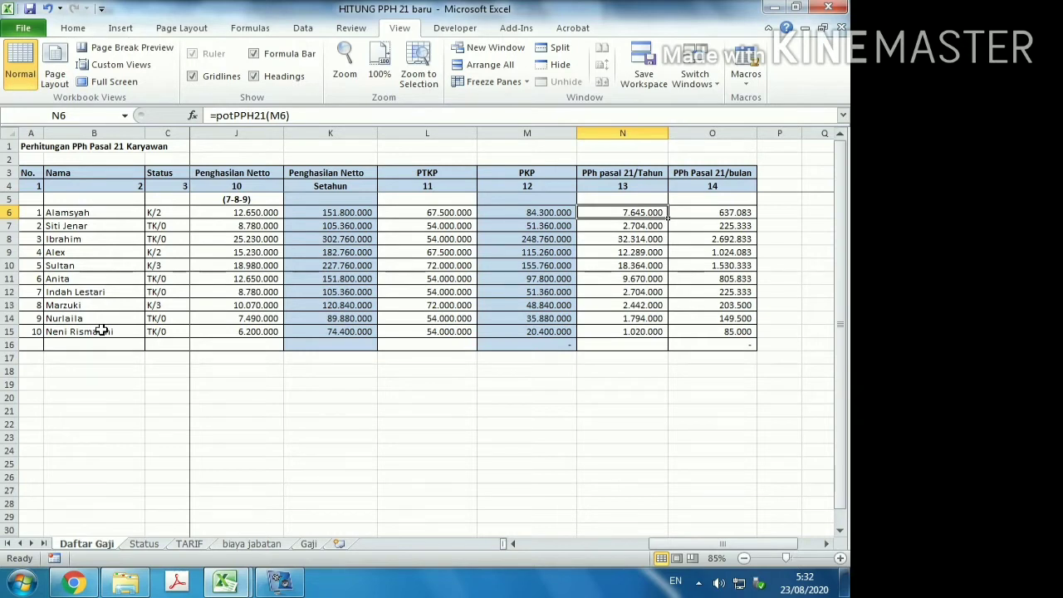
- Return to the Daftar Gaji sheet and examine the Tunjangan formula in E10 and the Iuran BPJS 4% formulas in F10 and F6
click(241, 264)
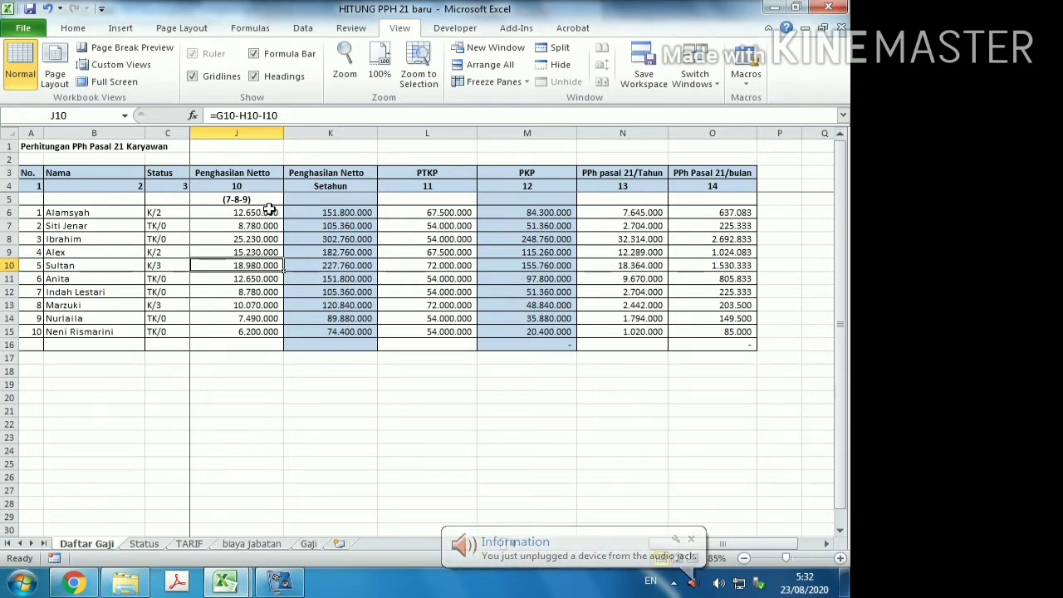
key(Left)
key(Left)
key(Left)
key(Left)
key(Left)
key(Left)
key(Left)
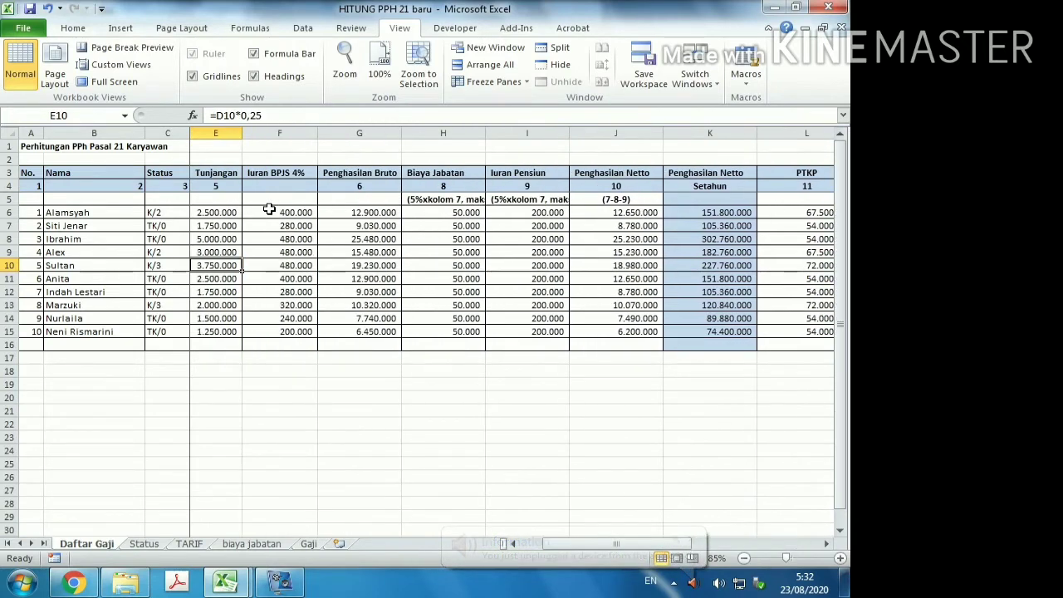
key(Right)
key(Right)
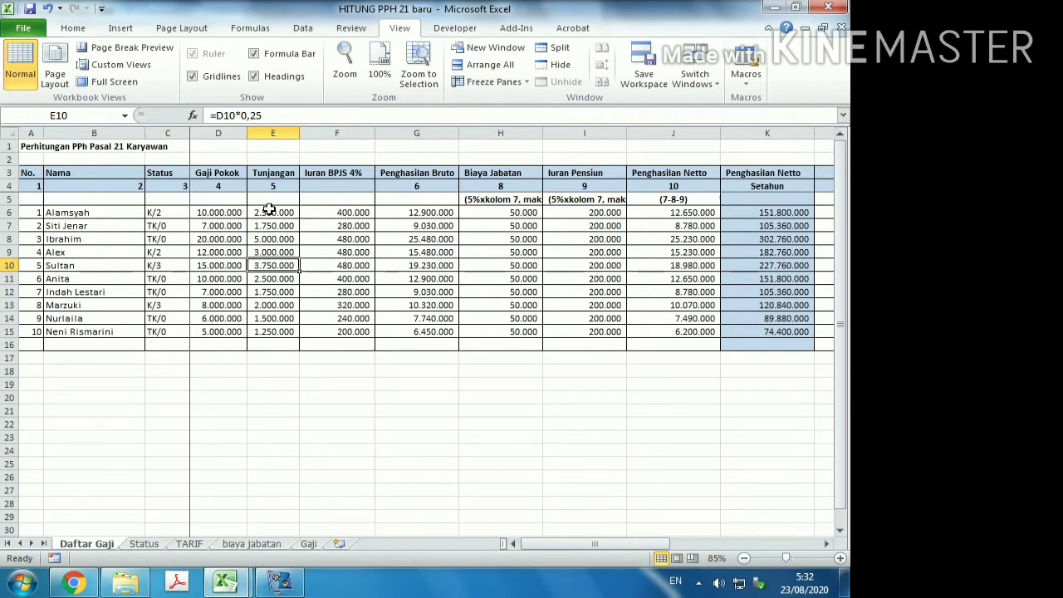
key(Right)
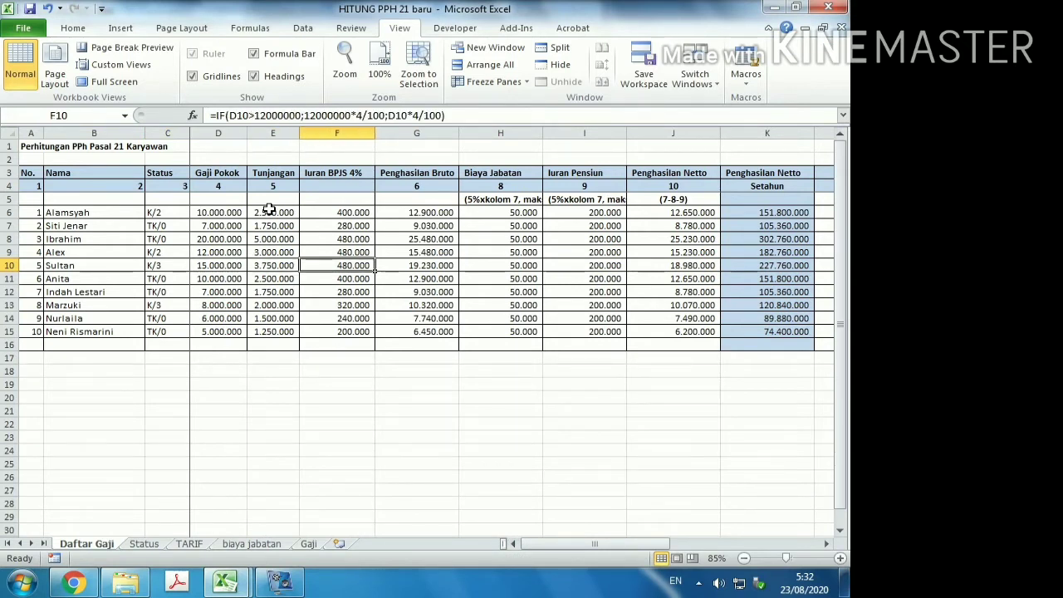
key(Up)
key(Up)
key(Up)
key(Up)
key(Up)
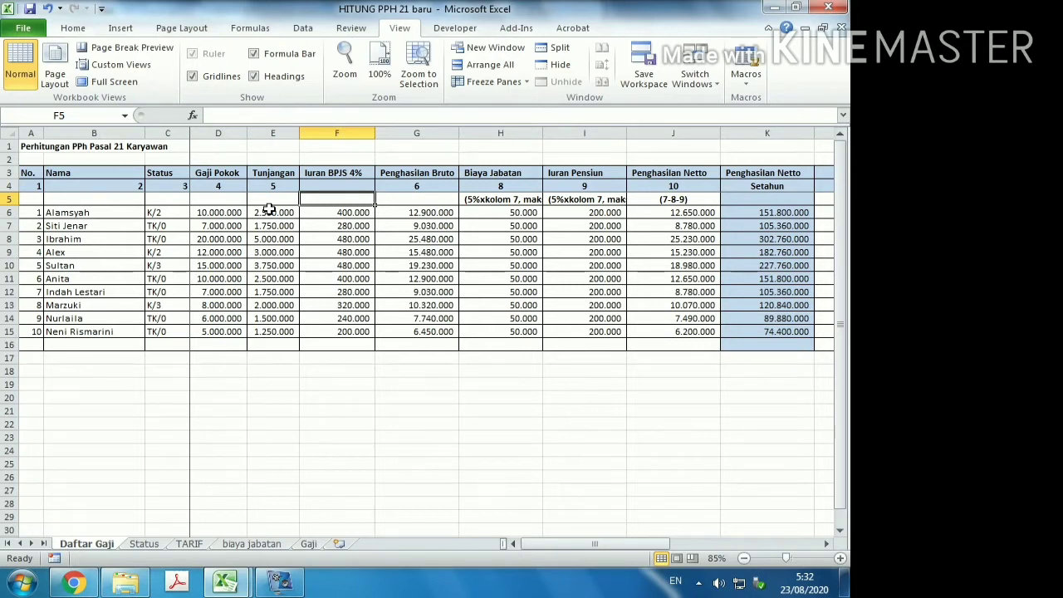
key(Down)
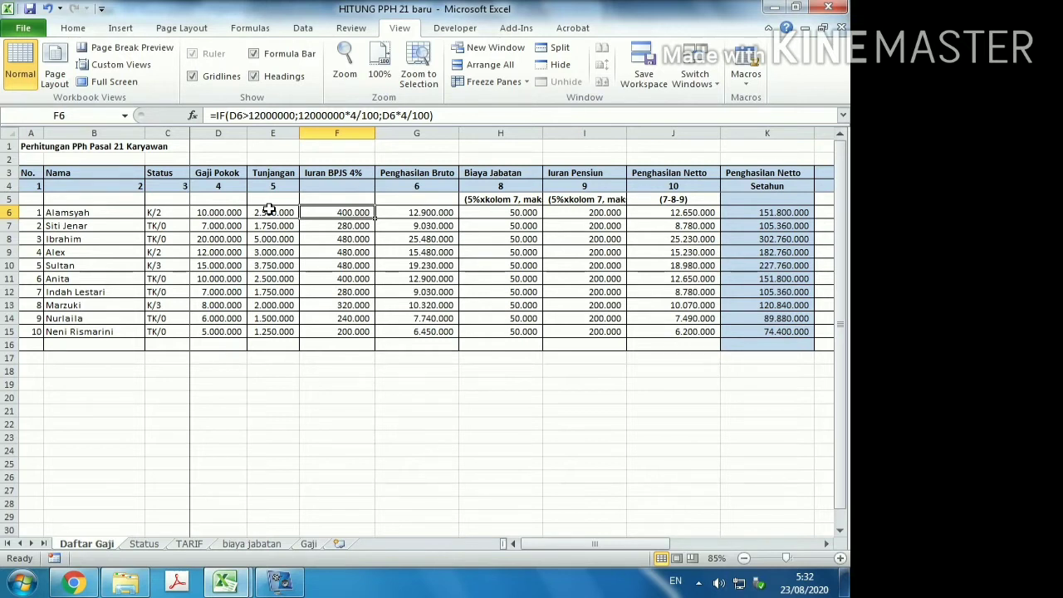
- Examine the Penghasilan Bruto sum formulas for the first employees in column G
key(Right)
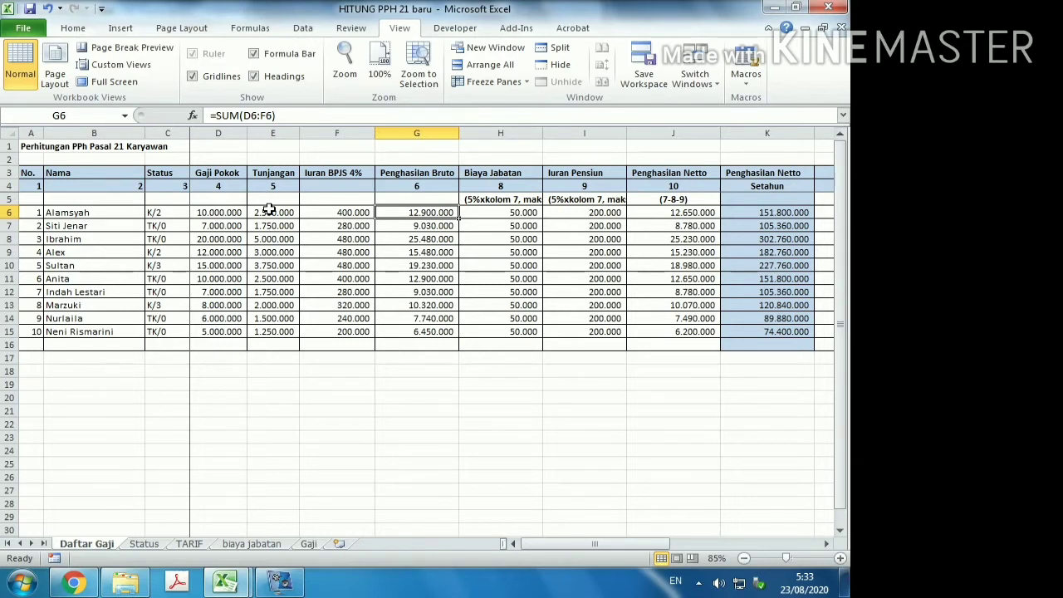
key(Down)
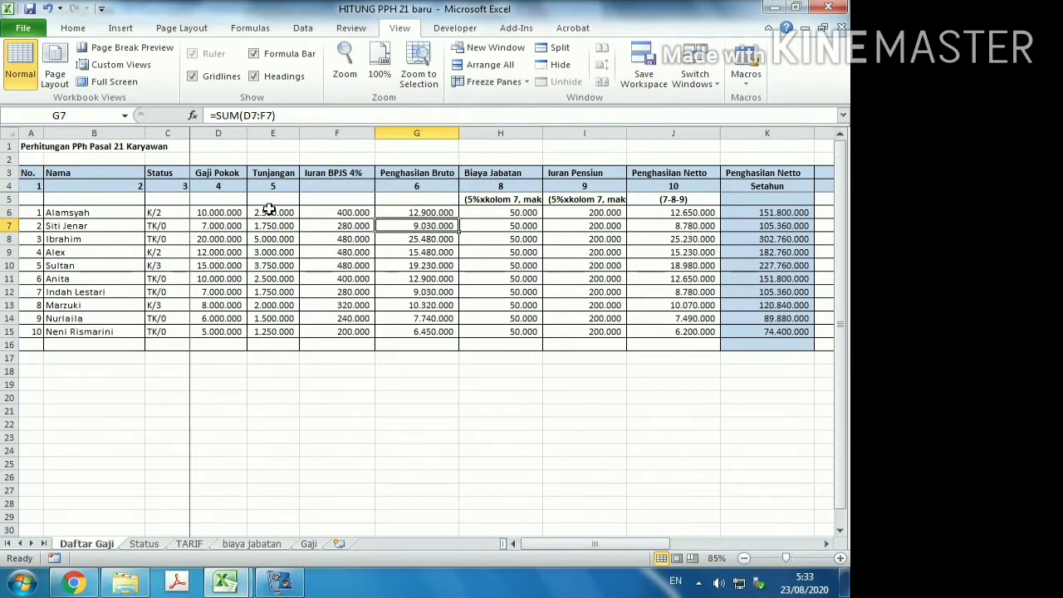
key(Up)
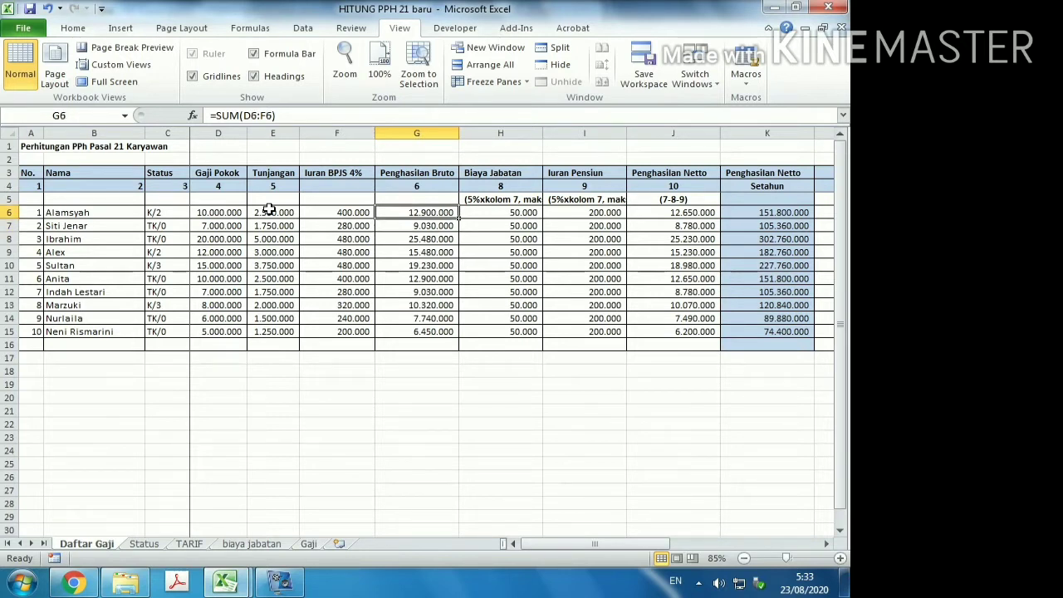
key(Down)
key(Down)
key(Up)
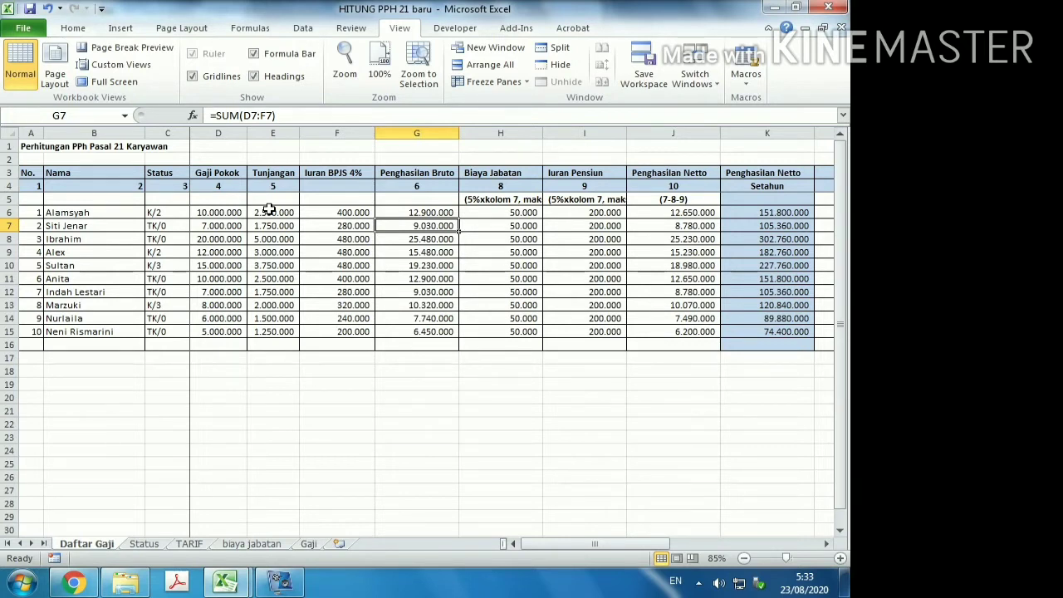
- Examine the Biaya Jabatan note and formulas in column H and the Iuran Pensiun formula in I6
key(Right)
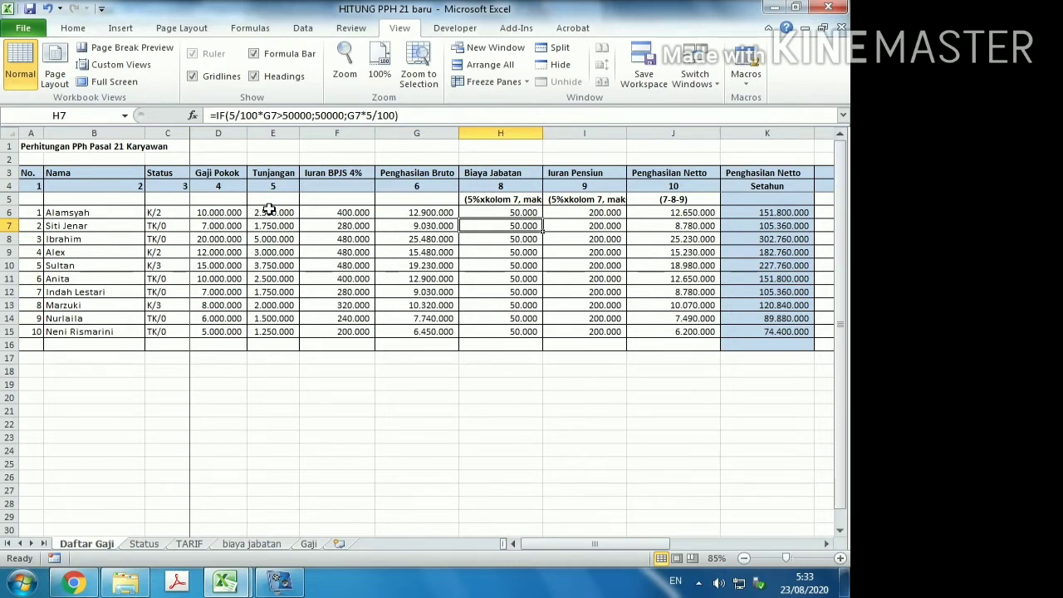
key(Up)
key(Up)
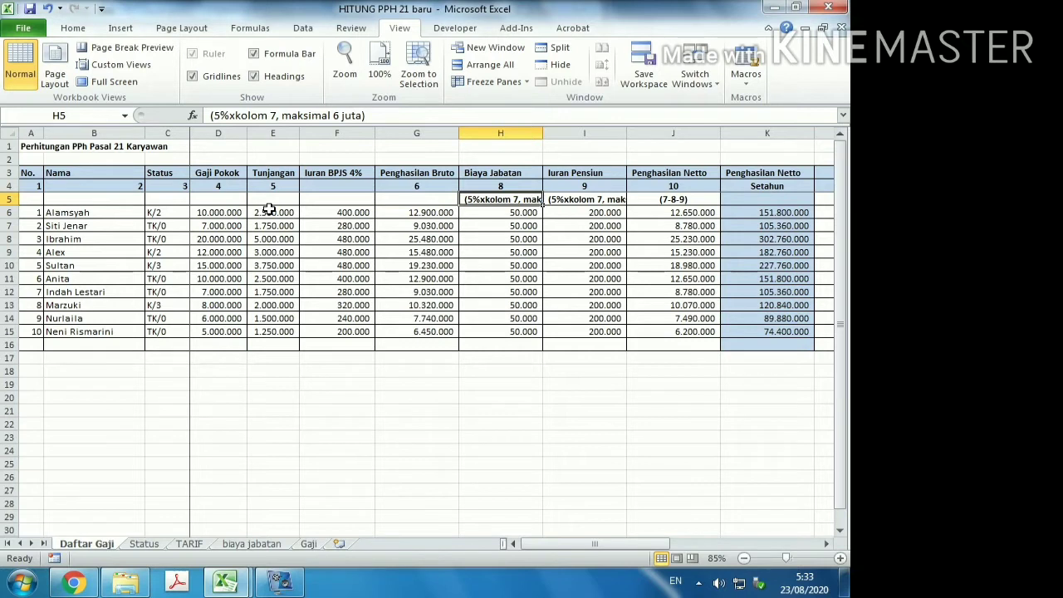
key(Down)
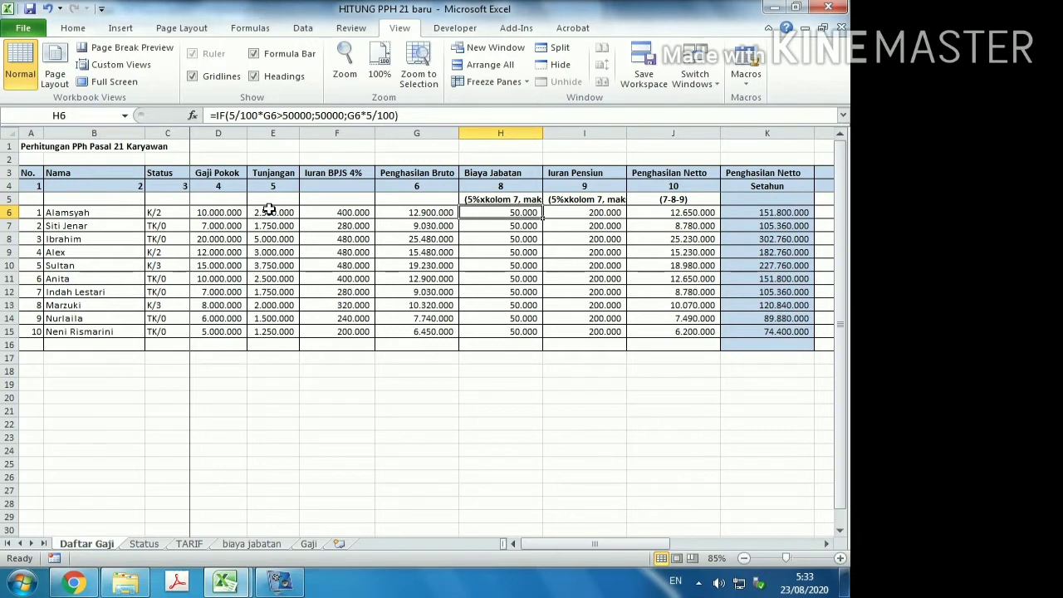
key(Right)
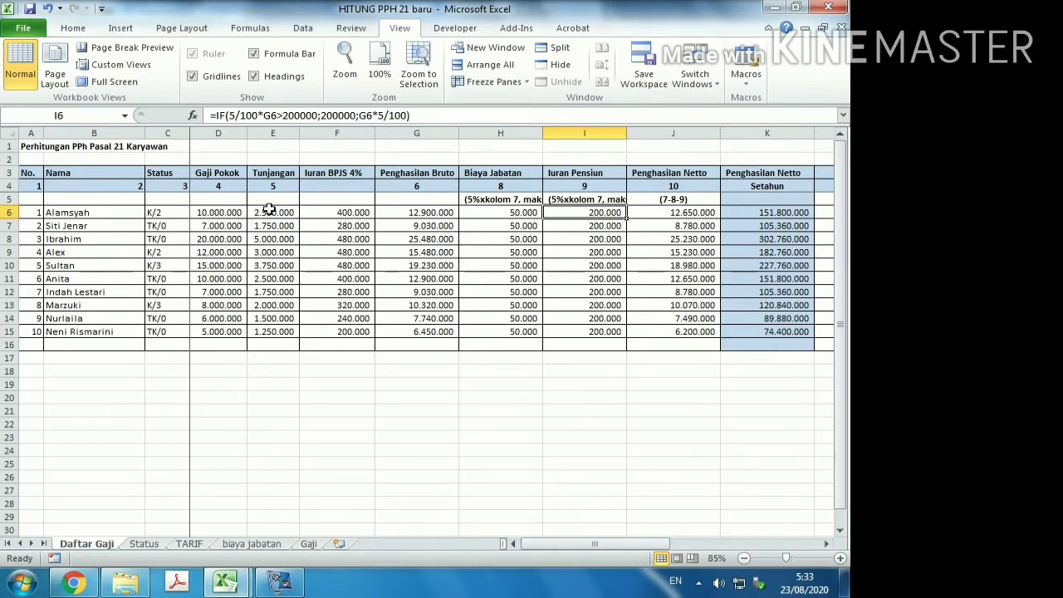
key(Left)
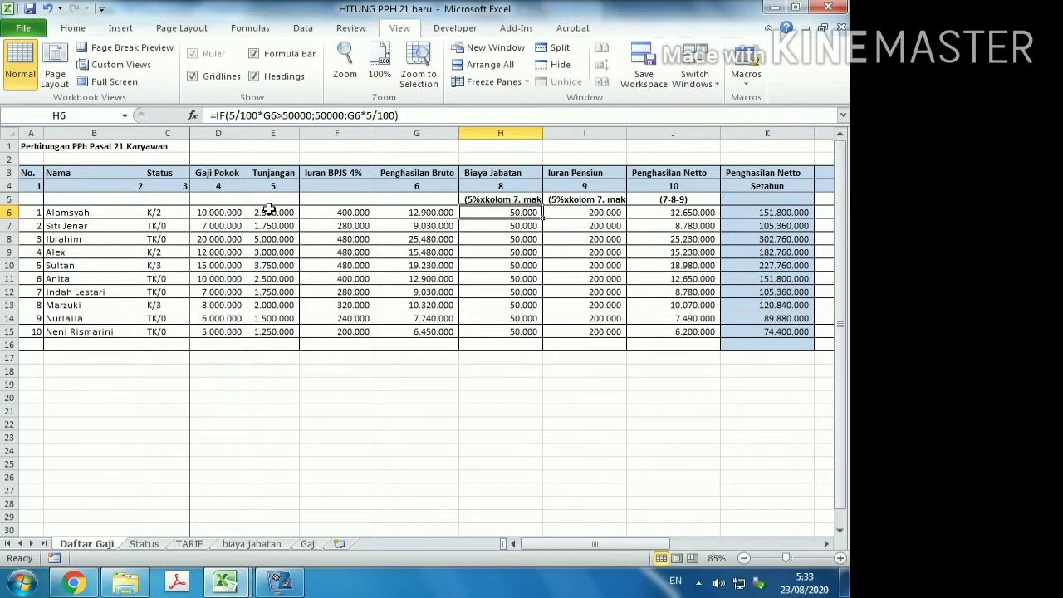
key(Right)
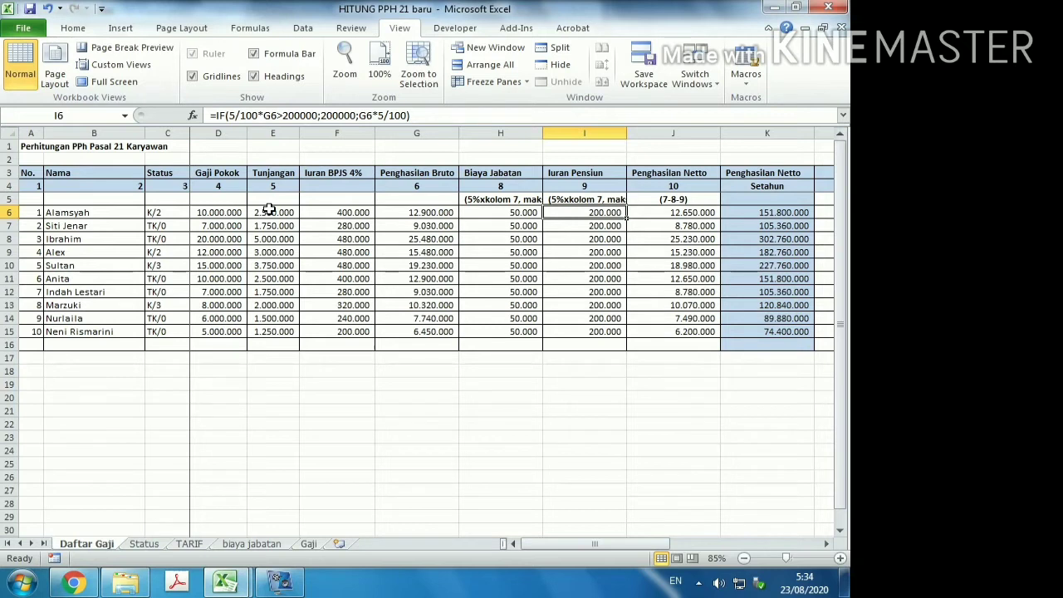
- Examine how row 6 derives Penghasilan Netto from the deductions, checking the formulas in columns H through L
key(Right)
key(Right)
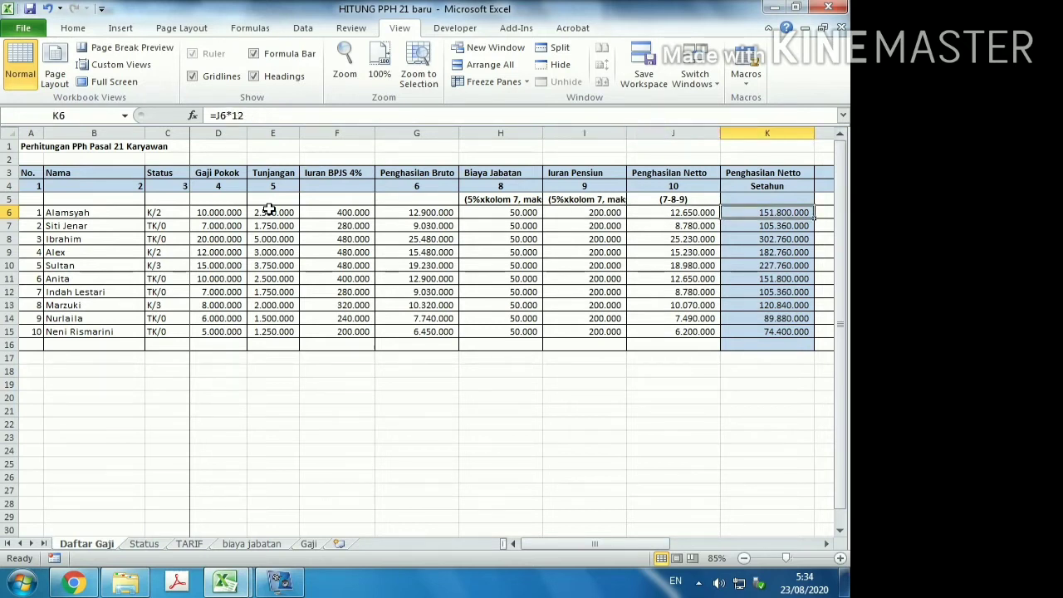
key(Left)
key(Left)
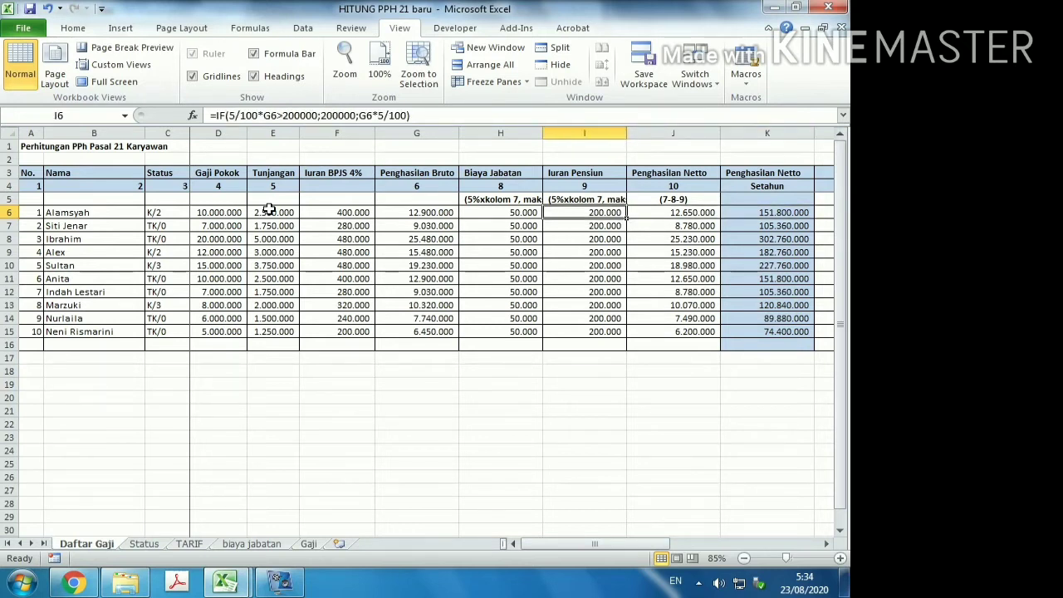
key(Right)
key(Right)
key(Right)
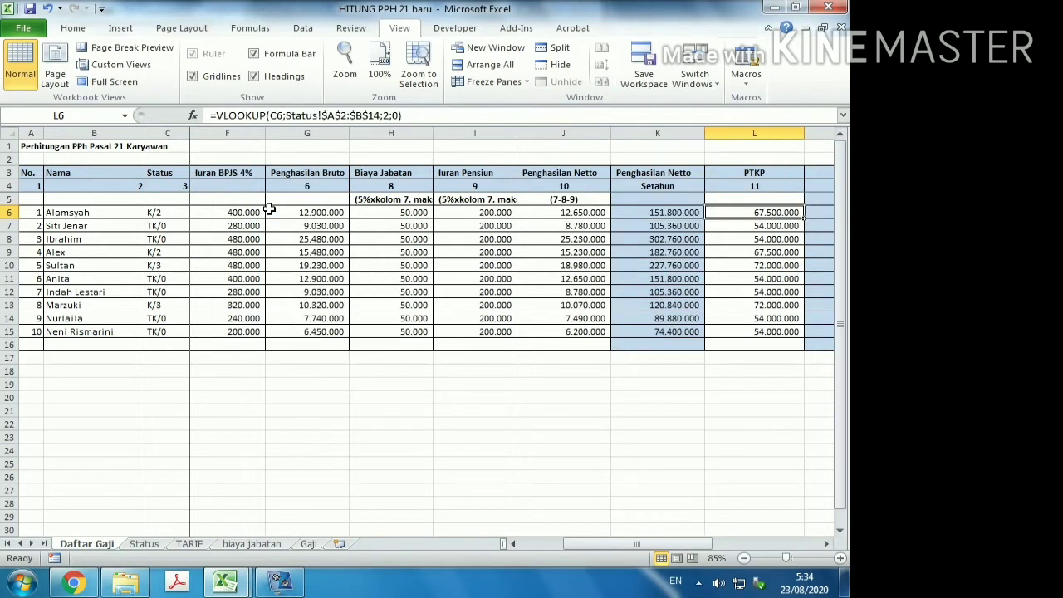
key(Left)
key(Left)
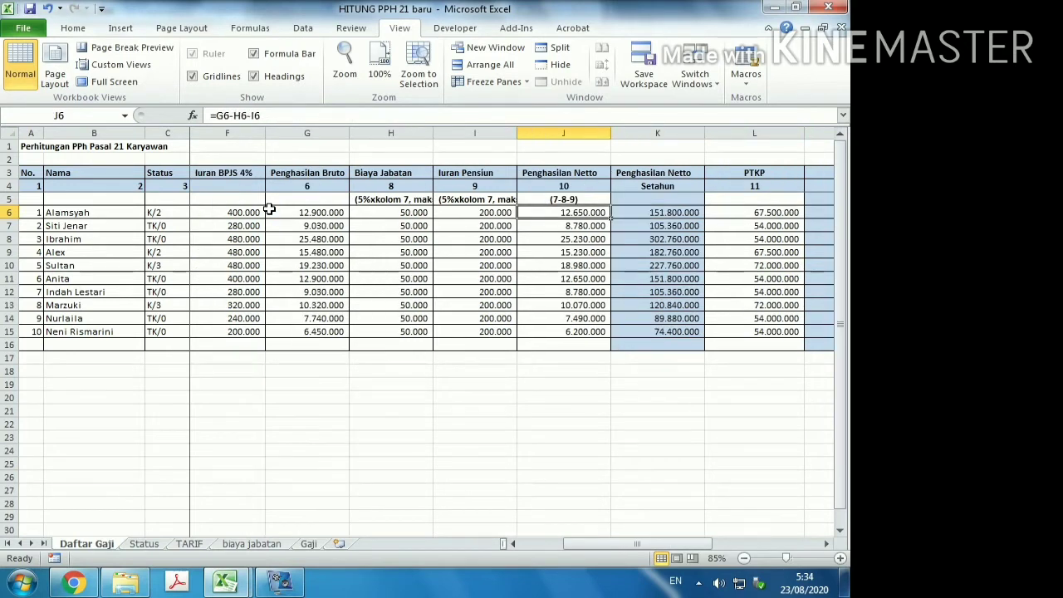
key(Down)
key(Up)
key(Left)
key(Left)
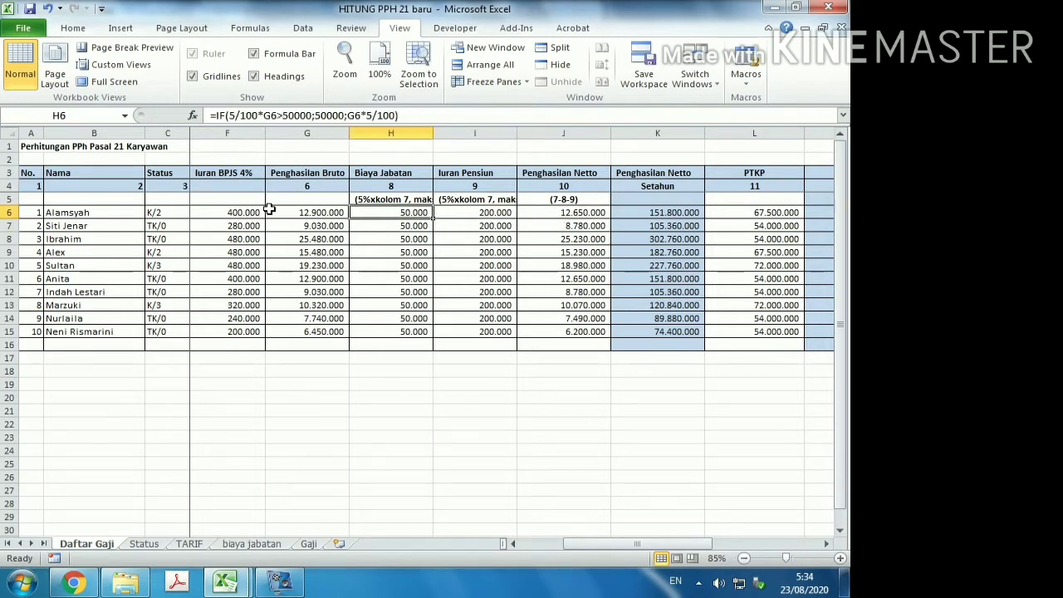
key(Right)
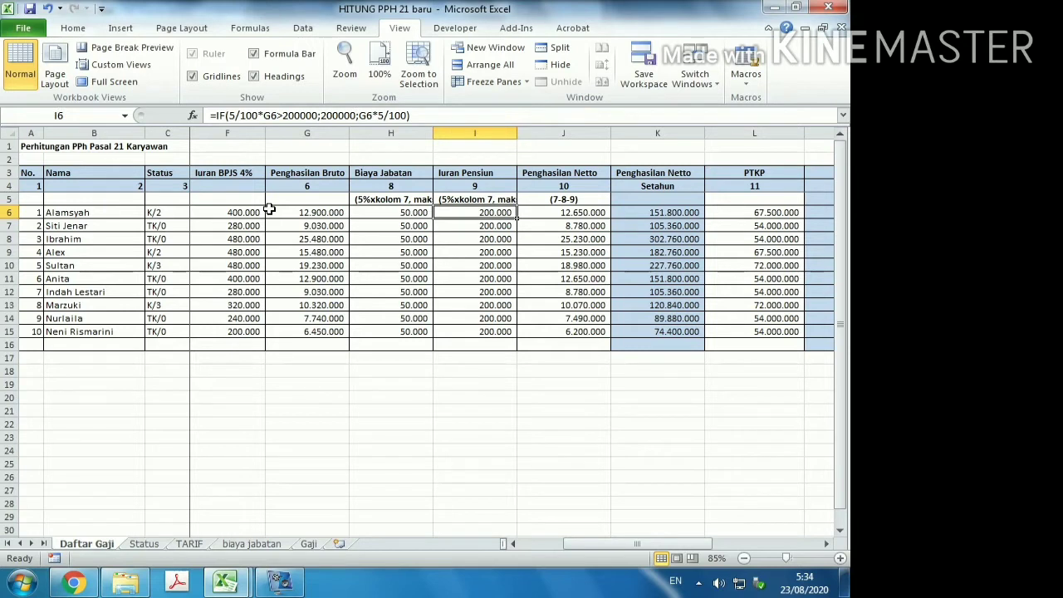
key(Right)
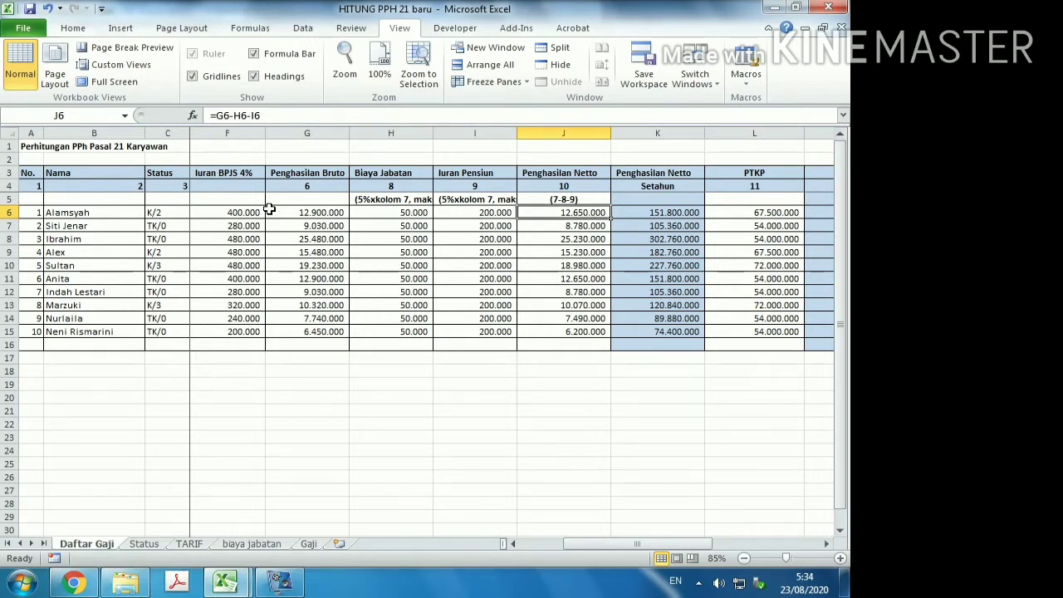
- Check the monthly Penghasilan Netto formulas in column J from row 6 through row 10
key(Down)
key(Down)
key(Down)
key(Down)
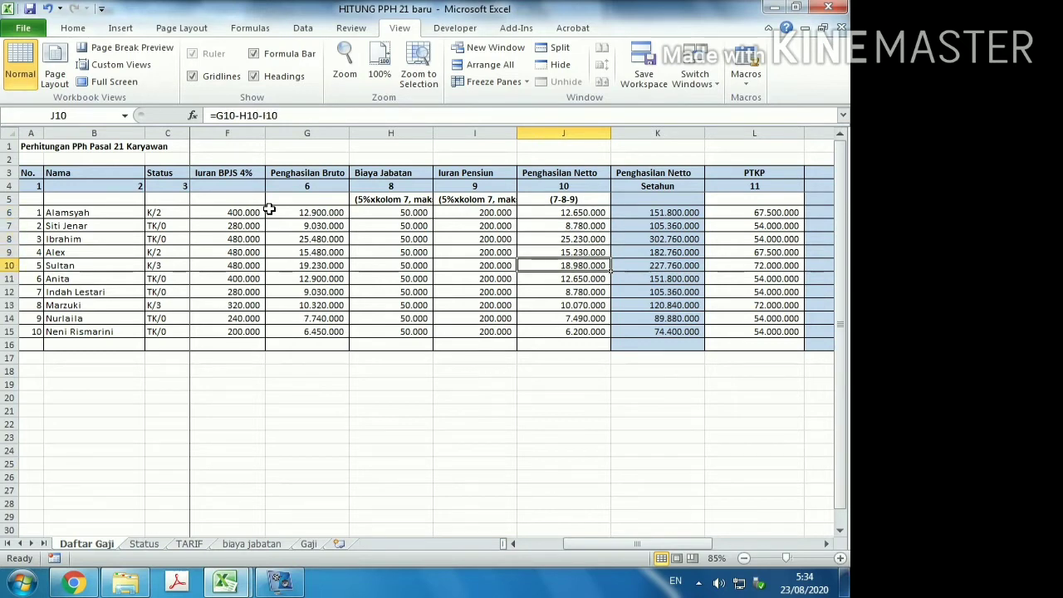
key(Up)
key(Up)
key(Up)
key(Up)
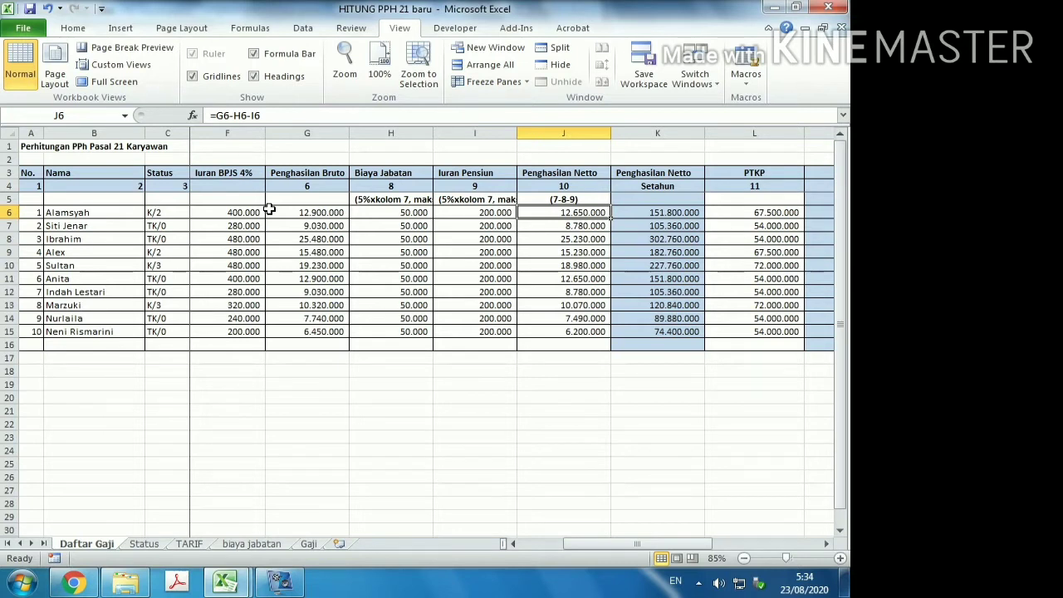
- Compare the annual Penghasilan Netto formula in K6 with the monthly net income and deduction formulas it builds on
key(Right)
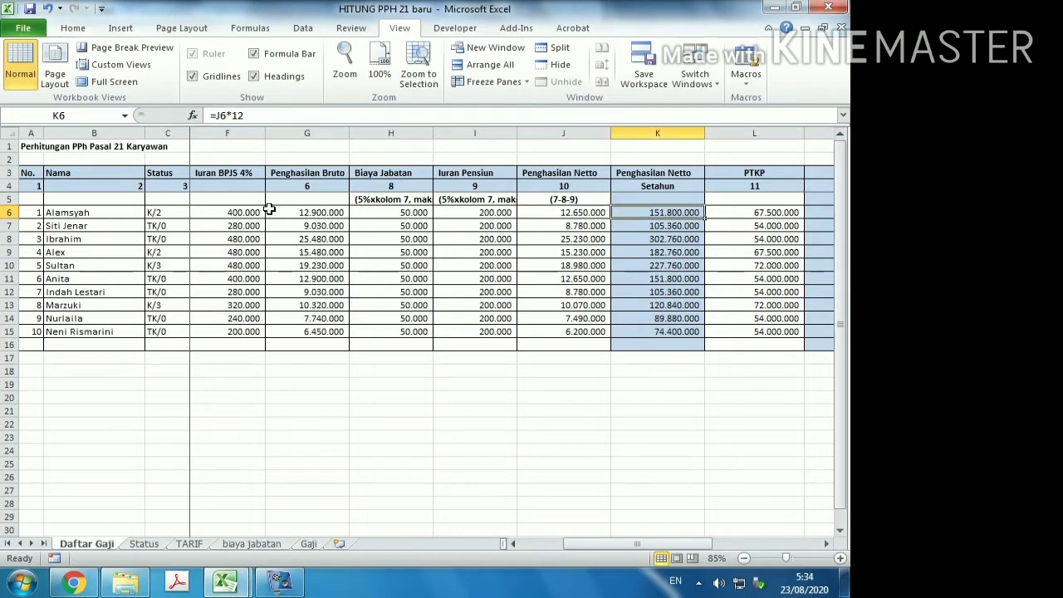
key(Left)
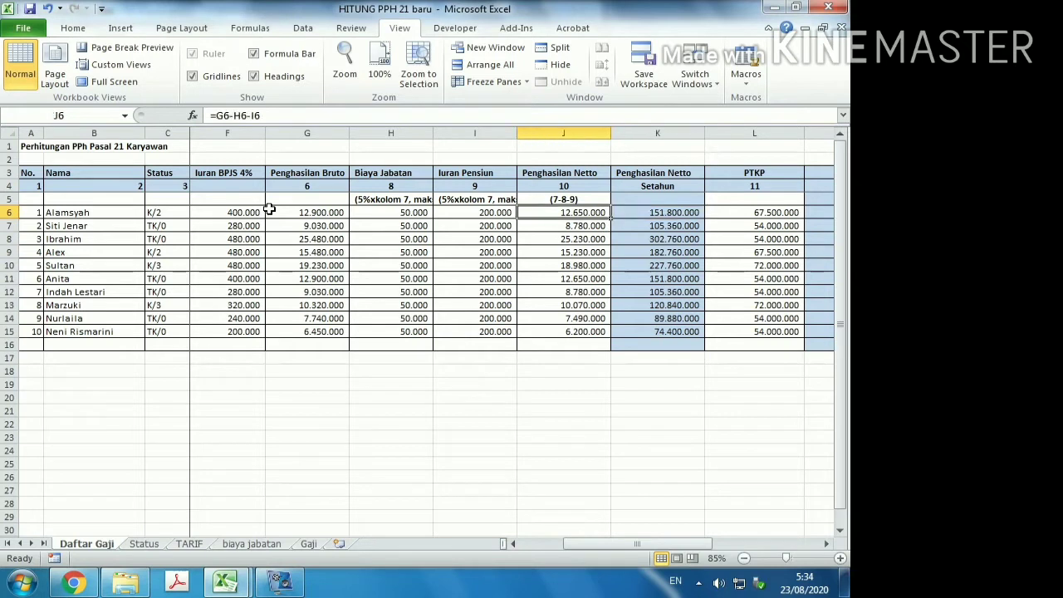
key(Left)
key(Left)
key(Right)
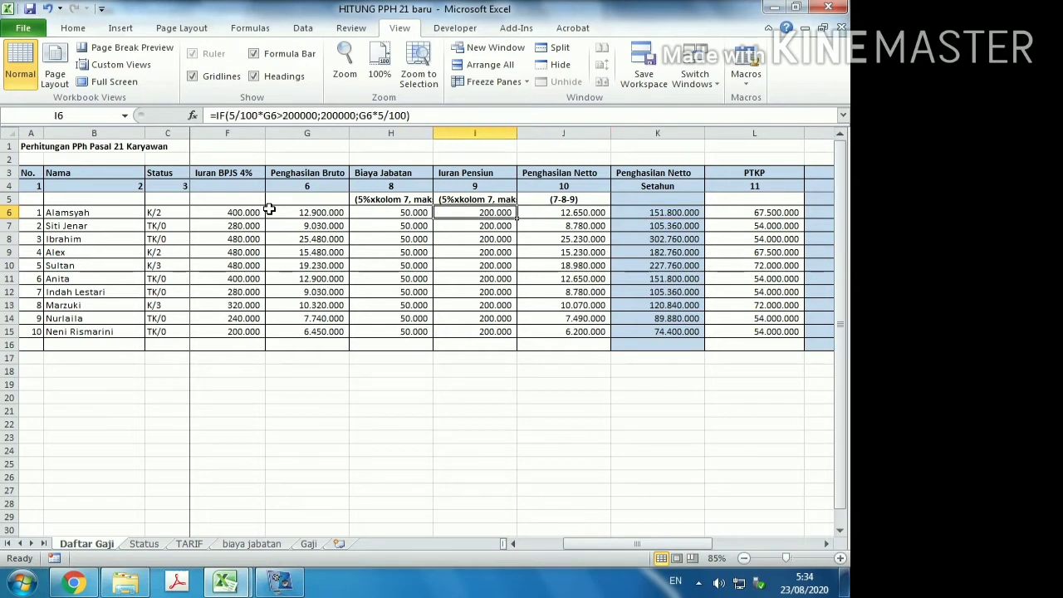
key(Right)
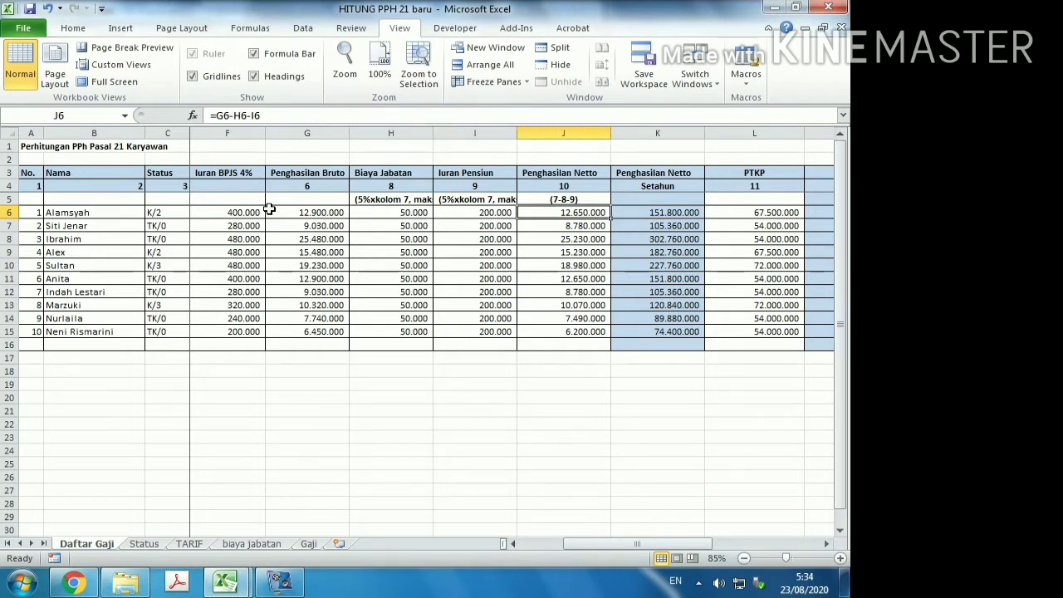
key(Right)
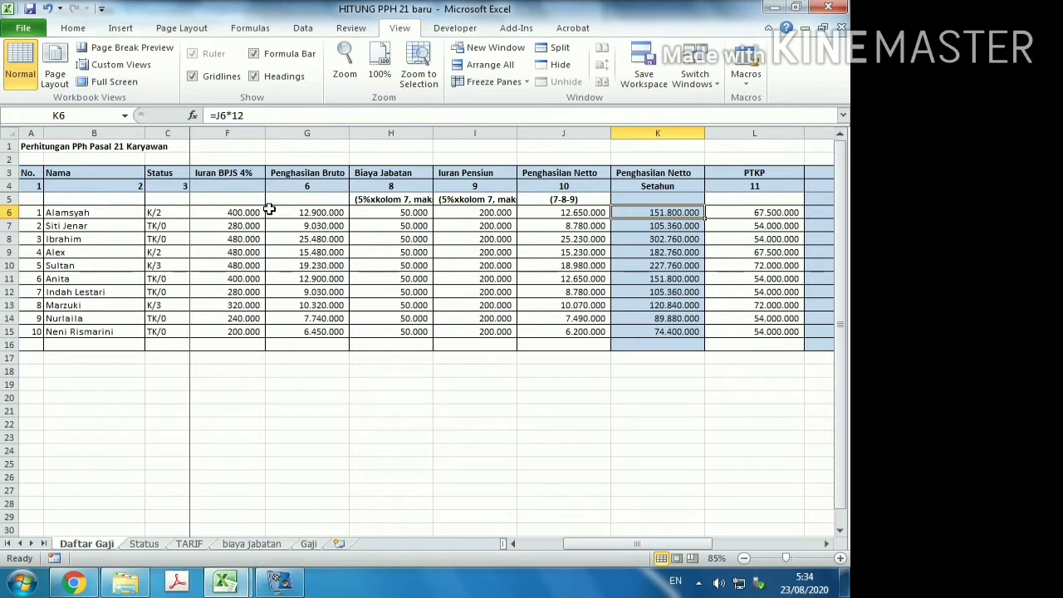
- Check the annual Penghasilan Netto formulas in column K from row 6 through row 10
key(Down)
key(Down)
key(Down)
key(Down)
key(Up)
key(Up)
key(Up)
key(Up)
- Compare the PTKP lookup formula in L6 with the PKP formula in M6
key(Right)
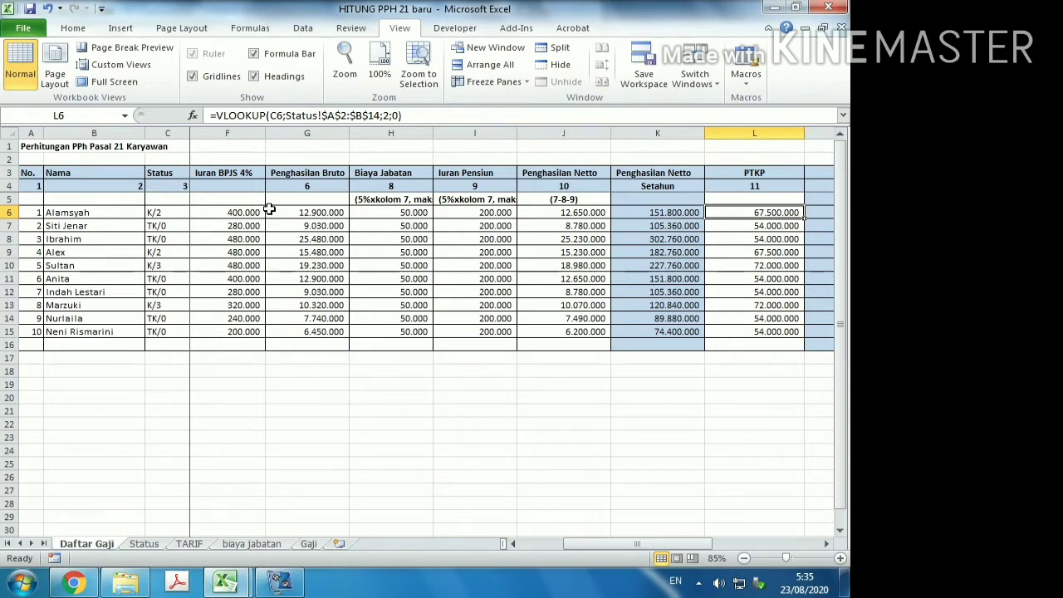
key(Right)
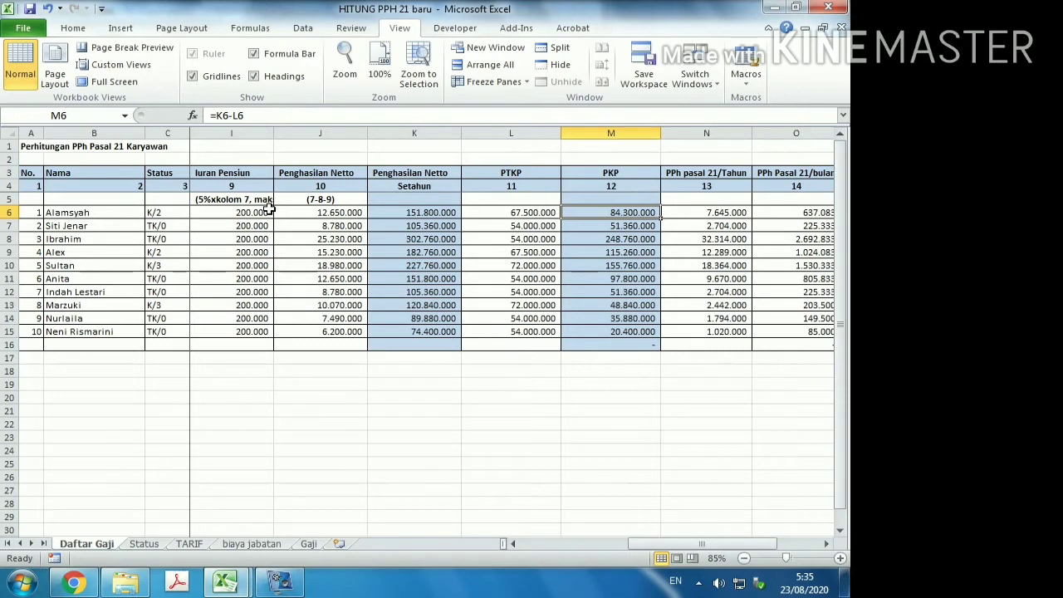
key(Left)
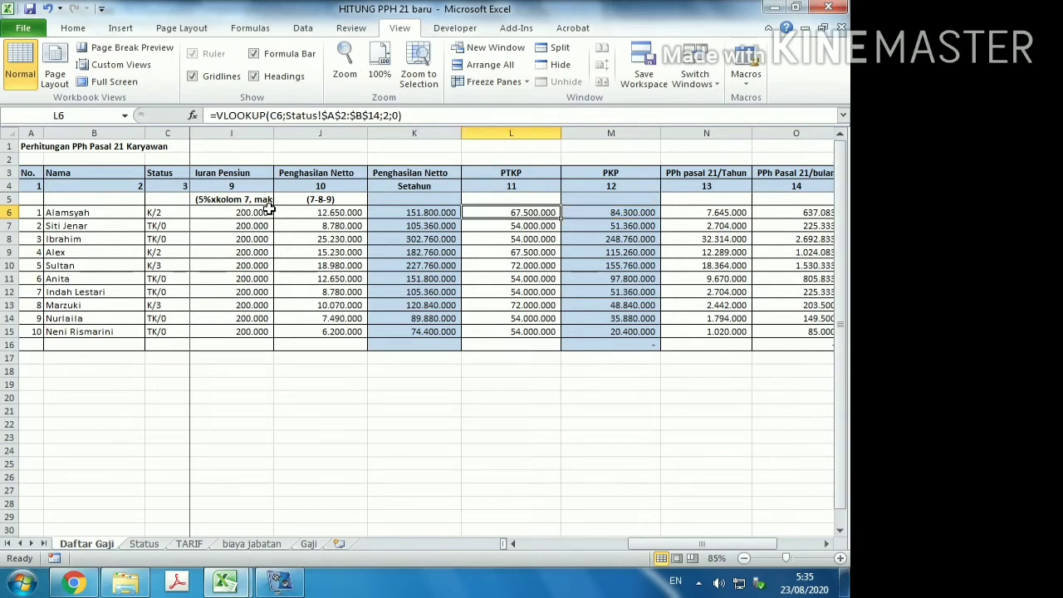
key(Right)
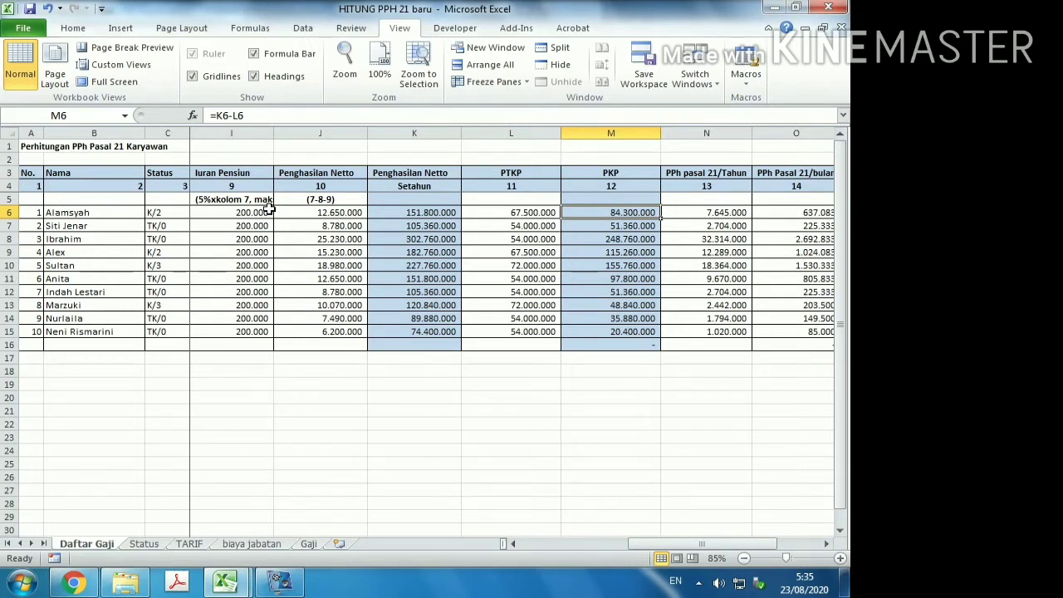
key(Left)
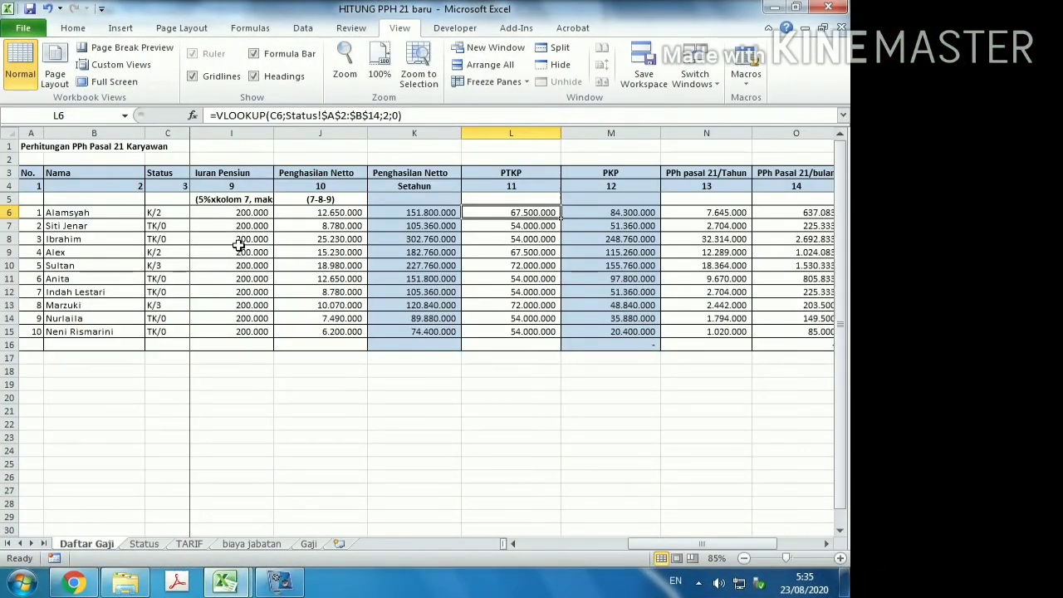
- Examine the PTKP amounts and formulas for each marital status code, from TK/0 to K/3, on the Status sheet
click(142, 544)
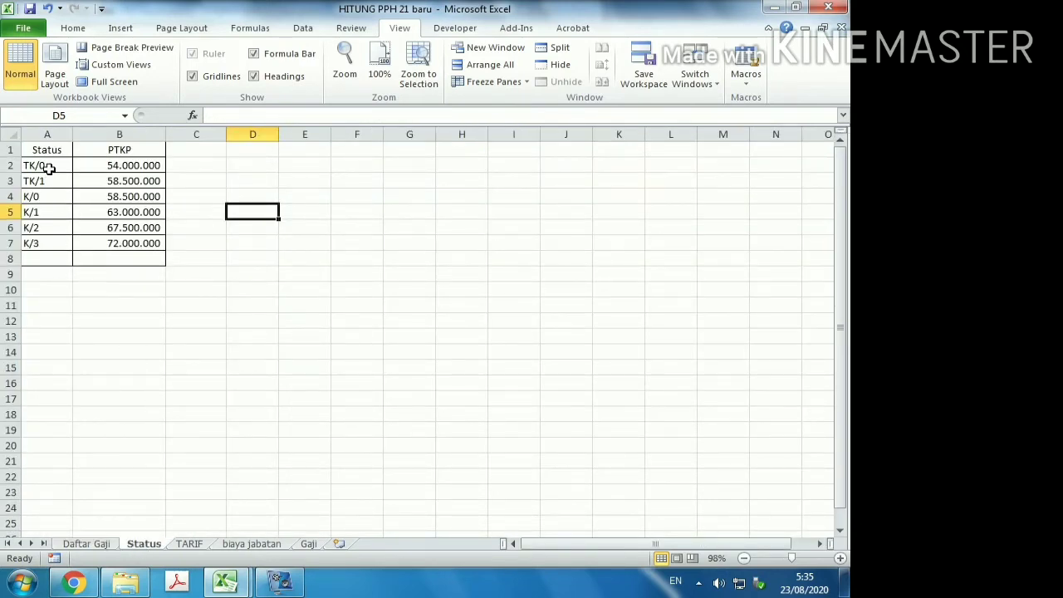
click(47, 167)
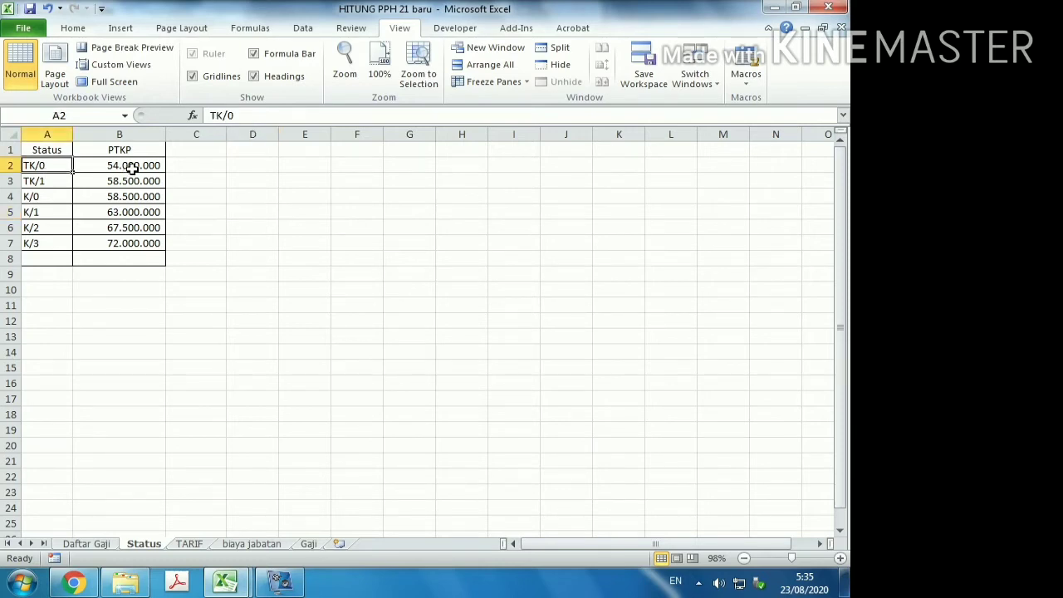
click(124, 168)
click(125, 181)
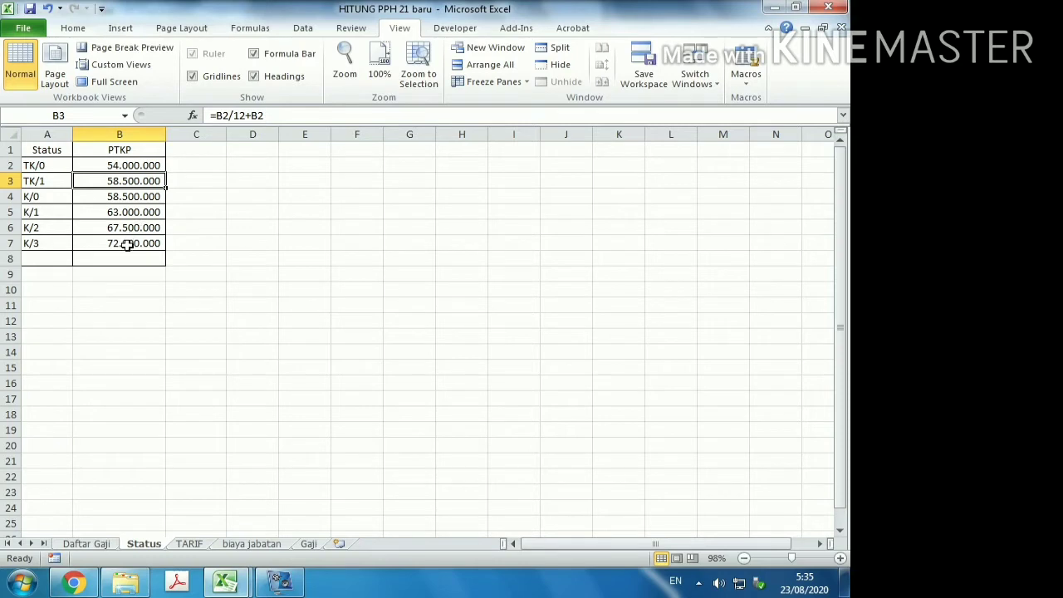
click(128, 243)
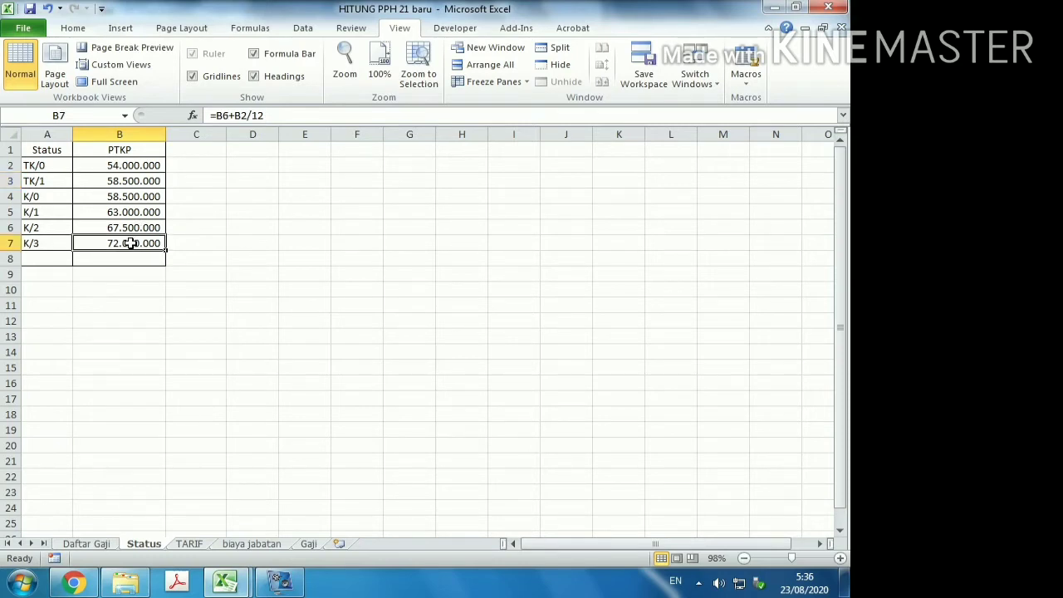
click(142, 230)
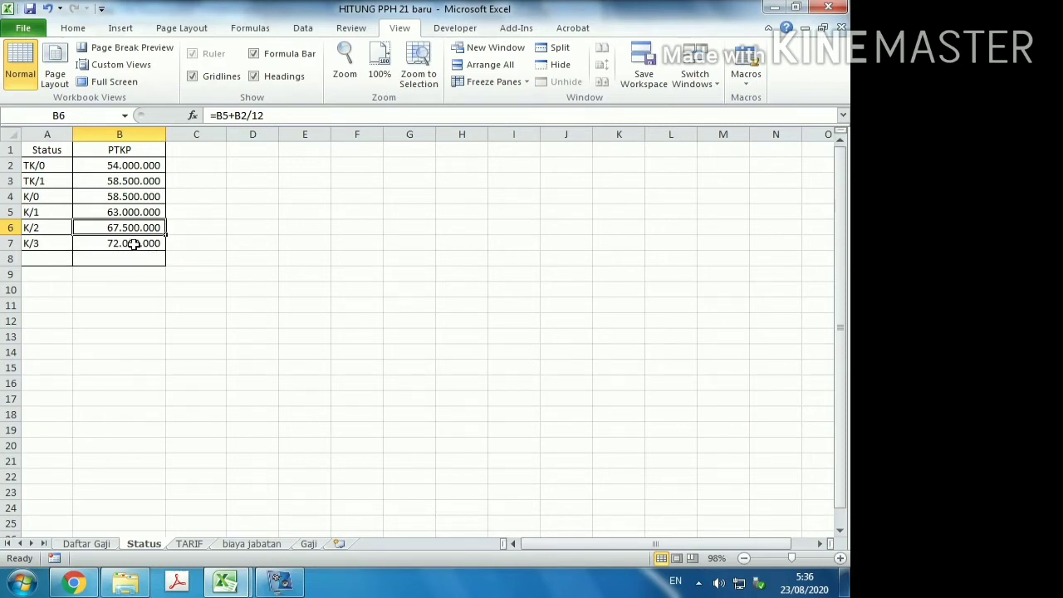
click(134, 244)
click(140, 227)
- Return to the Daftar Gaji sheet and check how the PTKP lookups in L6 and L7 use the status in column C
click(87, 546)
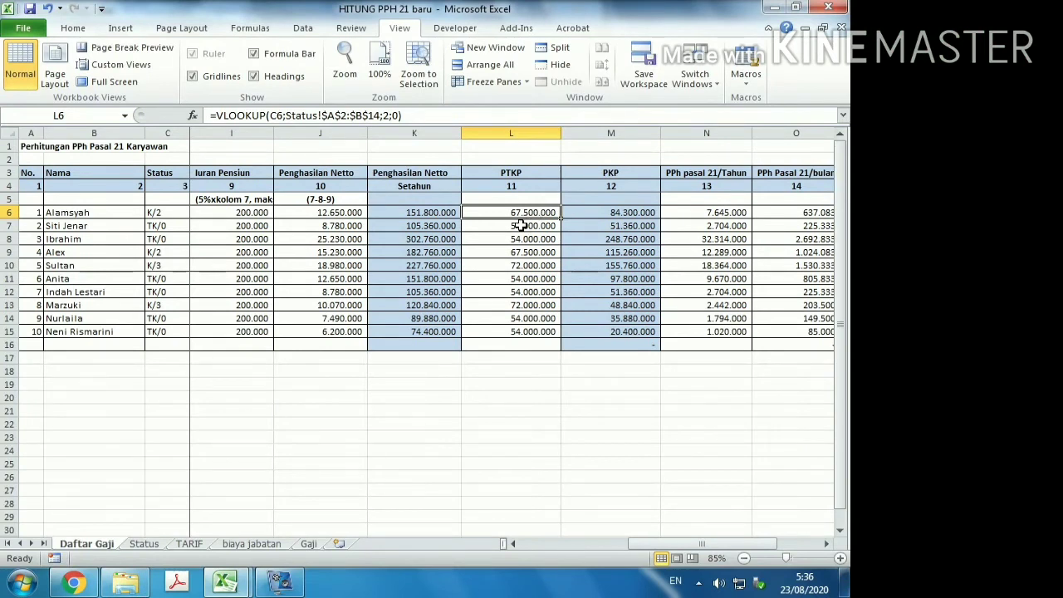
click(520, 226)
click(538, 213)
click(155, 212)
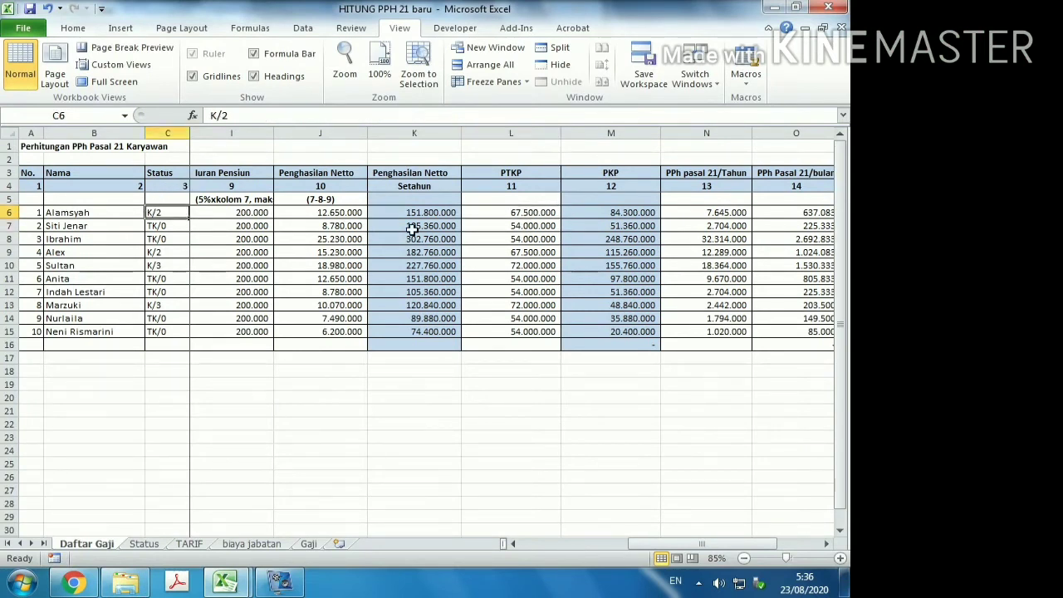
click(515, 215)
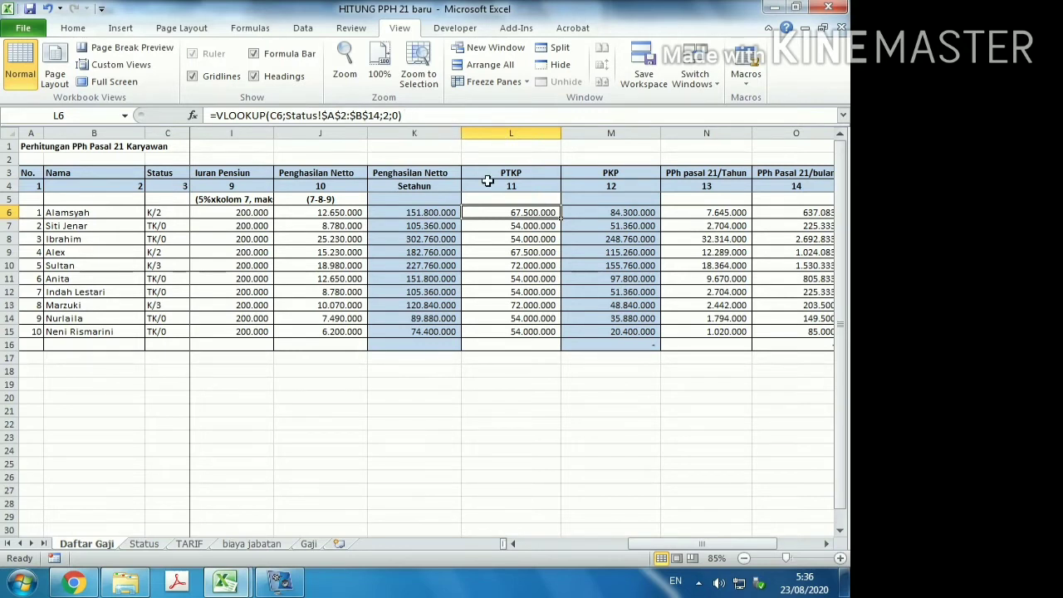
click(525, 225)
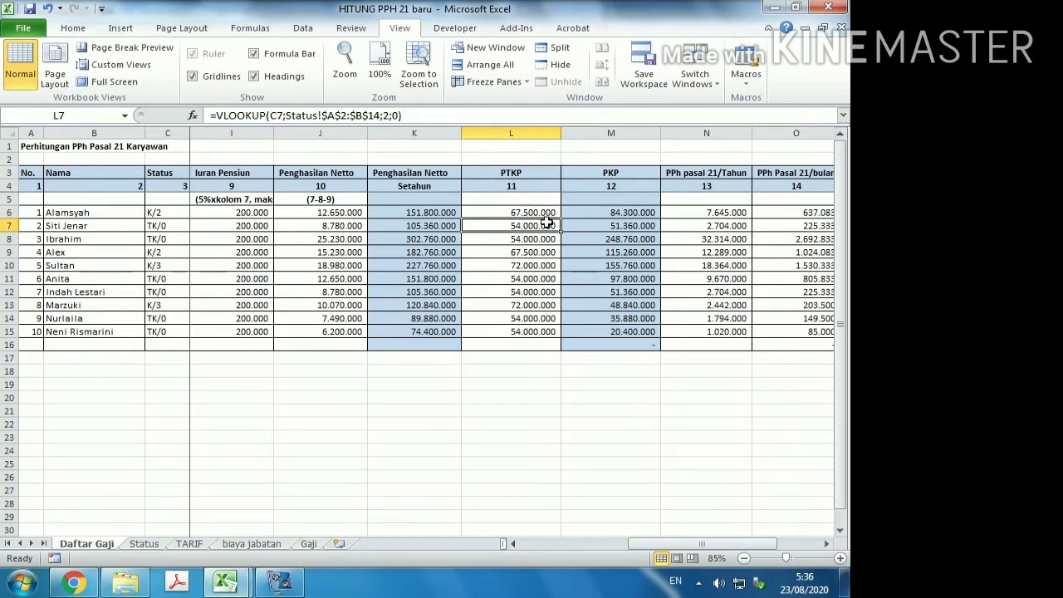
- Inspect the PKP formulas in column M and the annual PPh 21 formulas in column N for rows 6 and 7
click(628, 218)
key(Right)
key(Right)
key(Right)
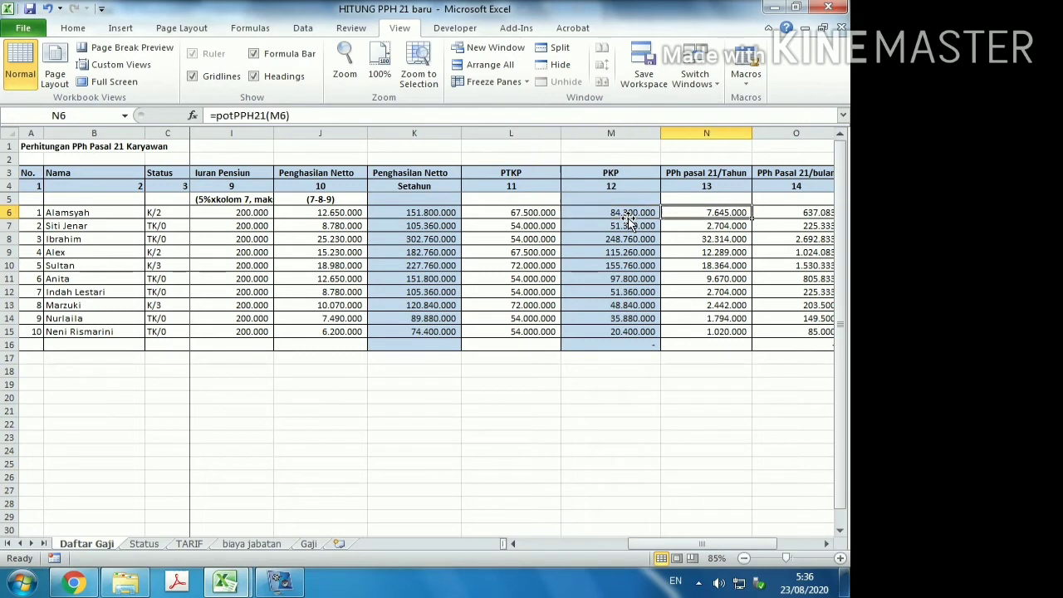
click(628, 218)
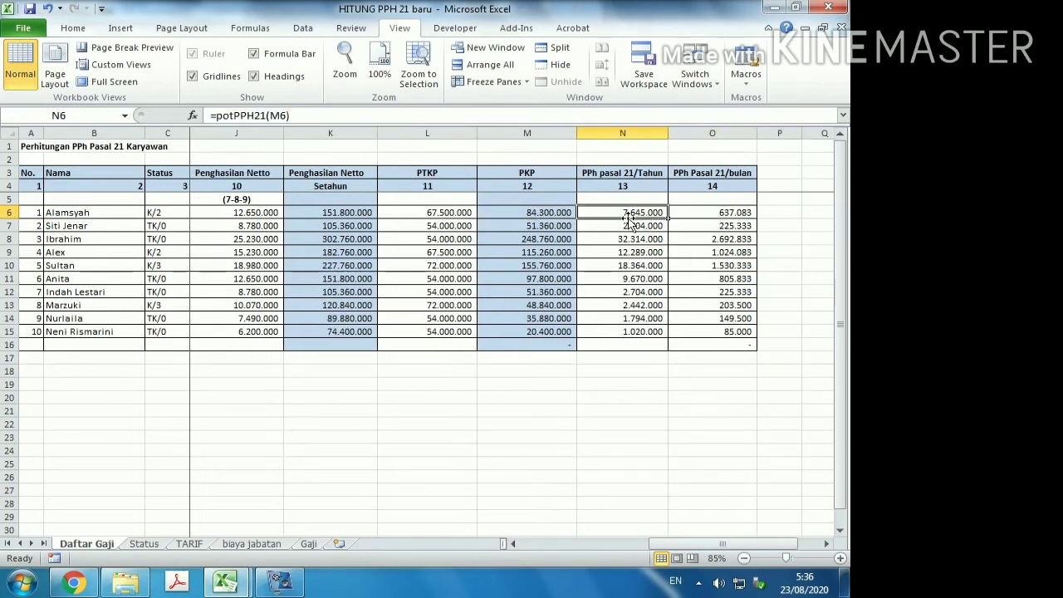
key(Left)
key(Down)
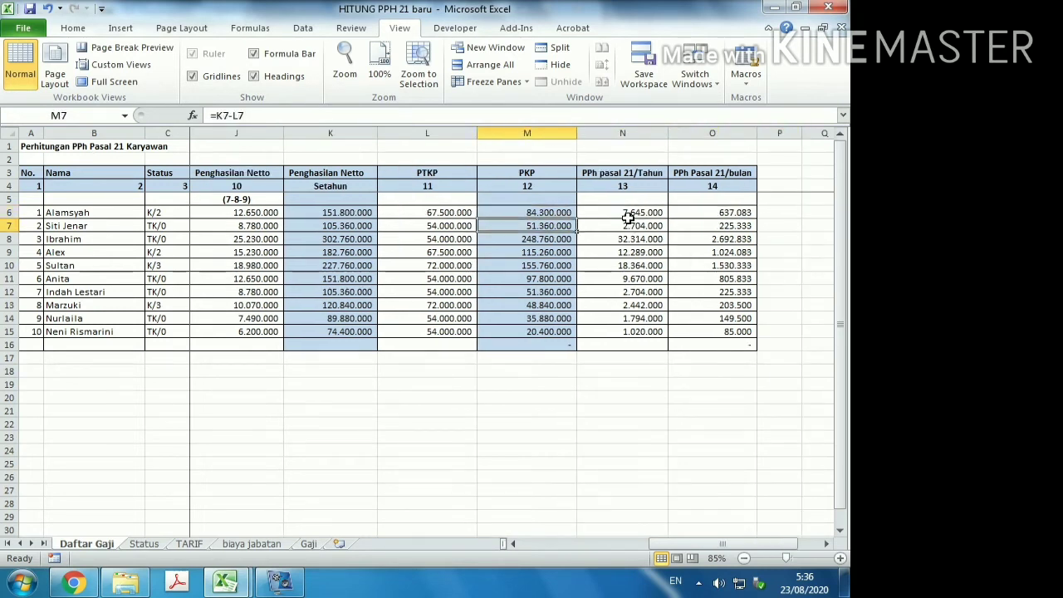
key(Up)
key(Right)
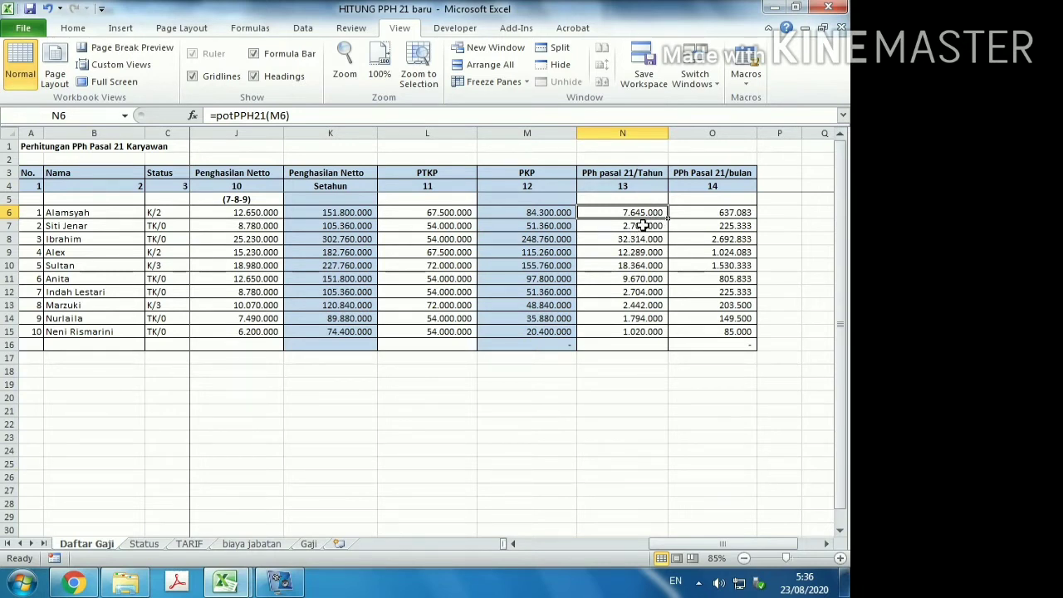
click(637, 225)
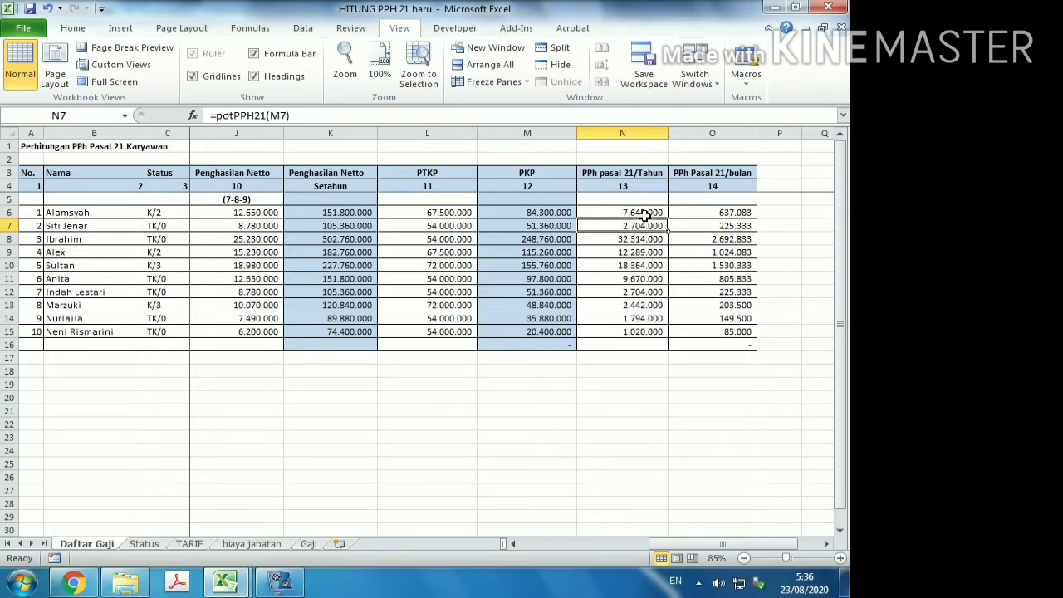
- Review the tax brackets on the TARIF sheet and recheck the annual PPh 21 formulas in N6 and N7 on Daftar Gaji
click(199, 546)
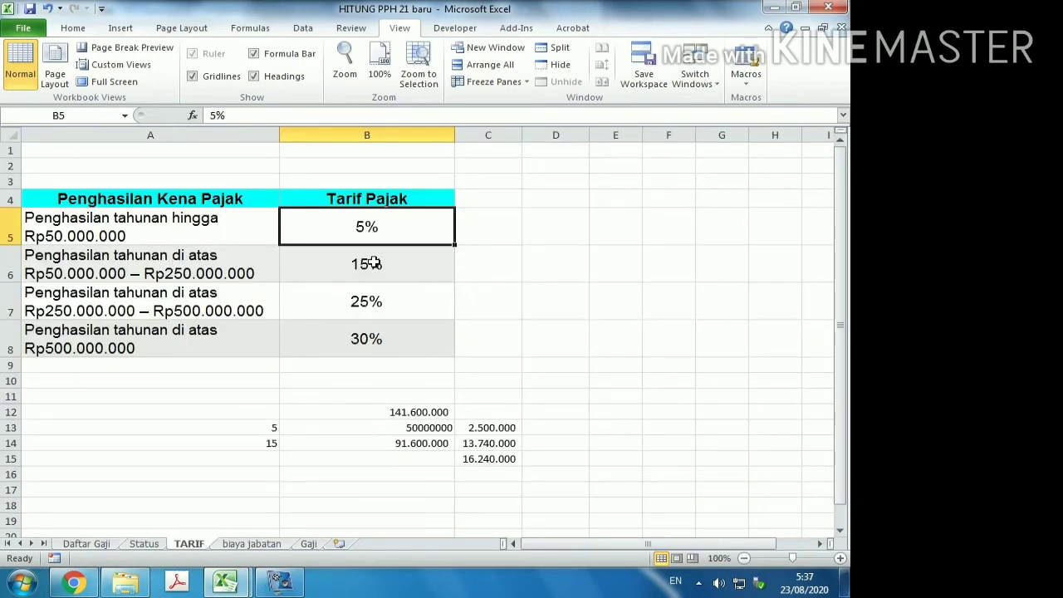
click(98, 545)
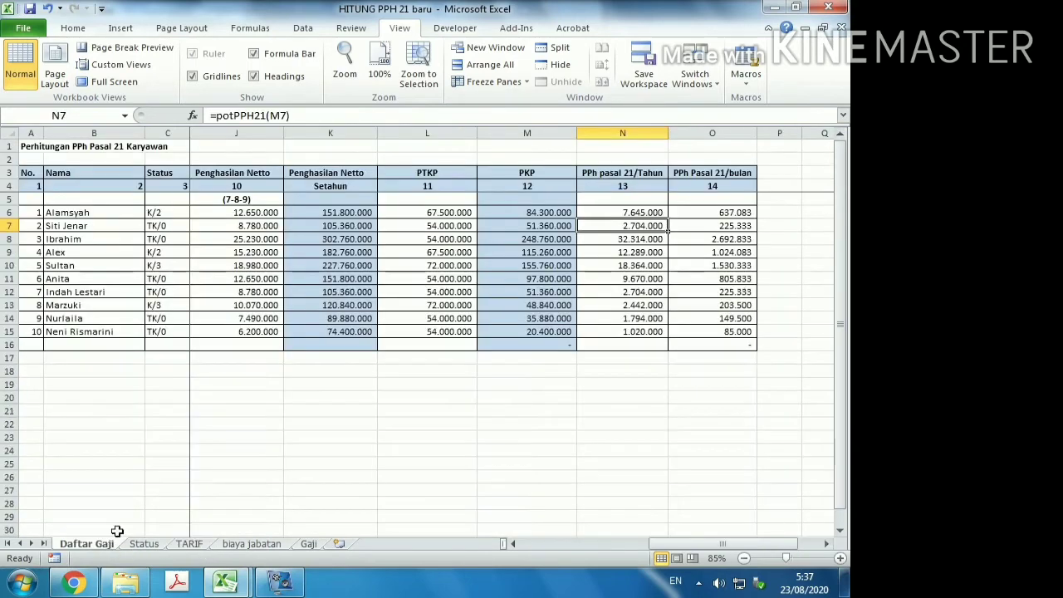
click(632, 213)
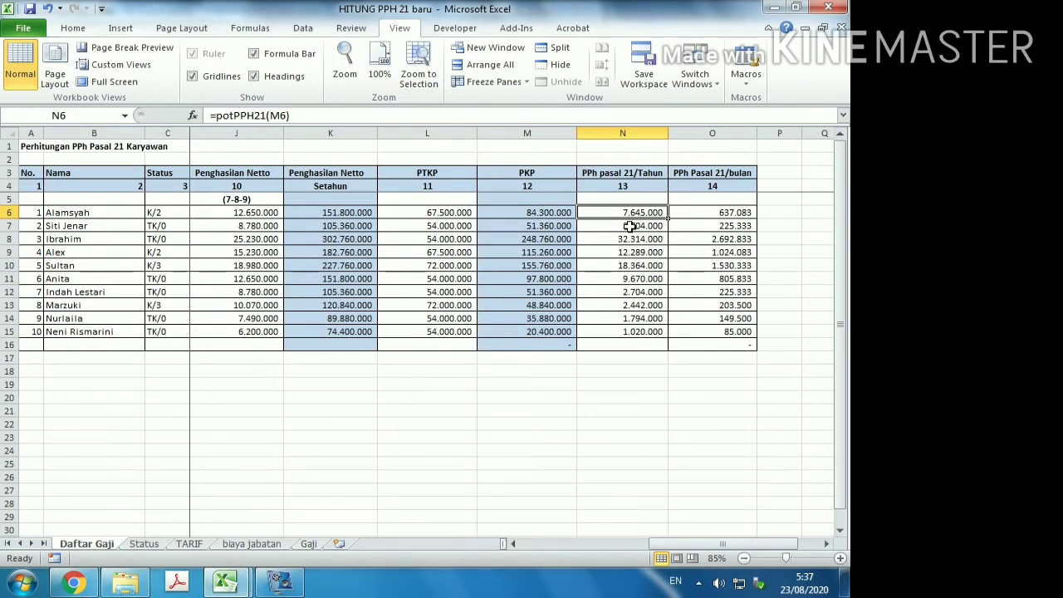
click(631, 226)
click(631, 217)
- Switch to the workbook's Visual Basic editor and read through the PotPph21 function code in Module1
click(232, 586)
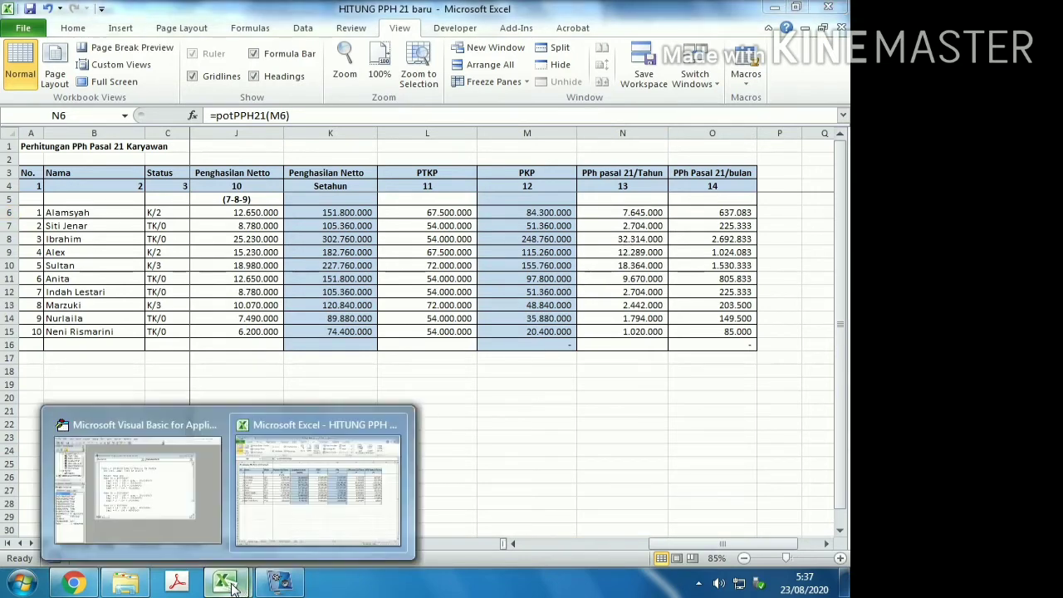
click(185, 525)
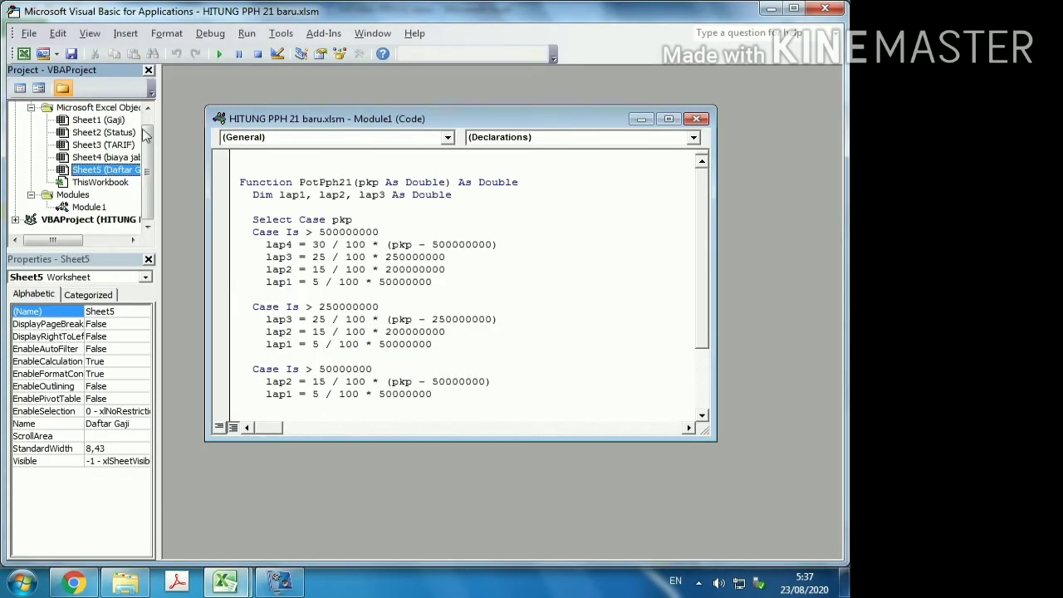
click(326, 221)
click(288, 257)
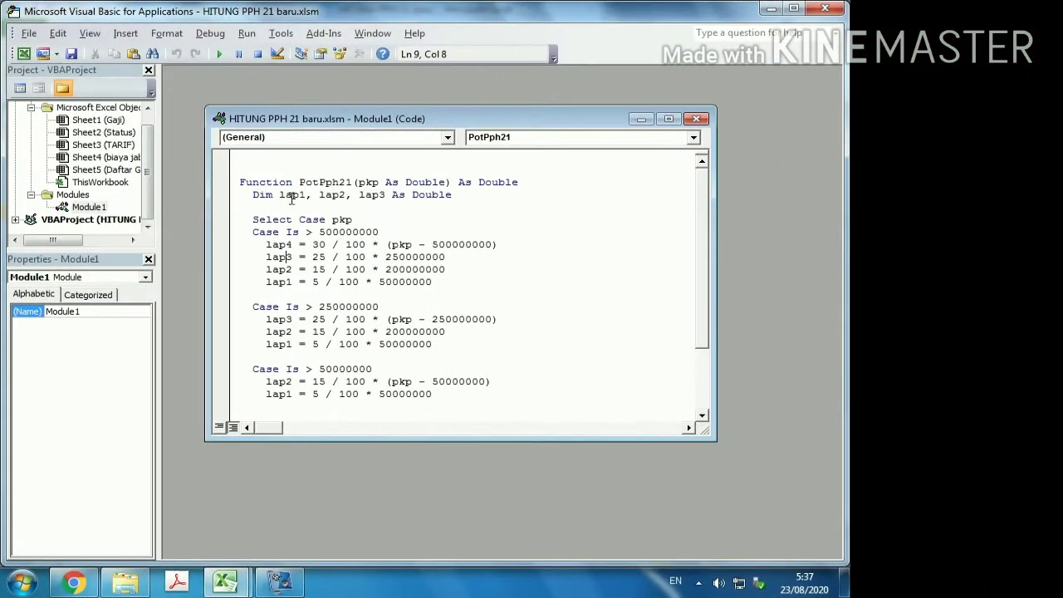
click(402, 268)
scroll(385, 324, down, 3)
scroll(341, 347, up, 2)
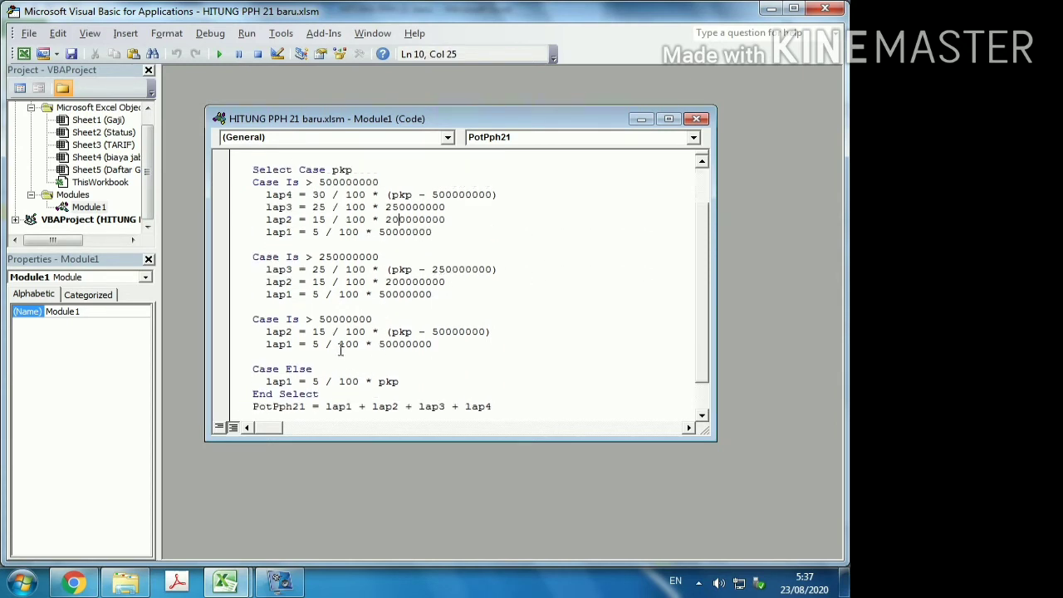
scroll(340, 348, down, 2)
scroll(340, 349, down, 1)
scroll(336, 348, up, 2)
scroll(341, 329, up, 1)
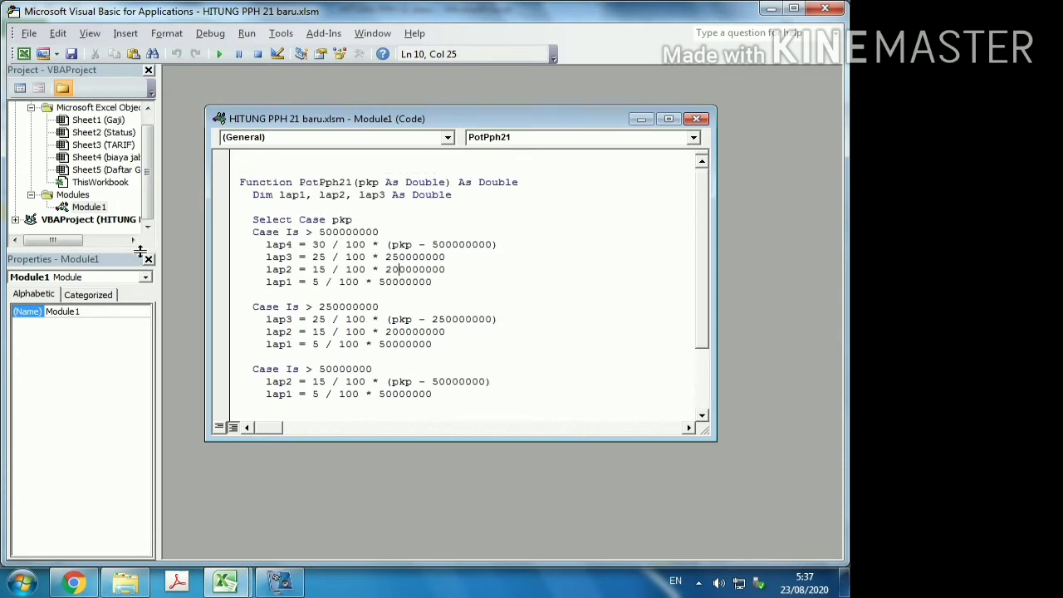
- Look at the VBAProject's commands for inserting a module, dismiss them and select Module1
click(103, 209)
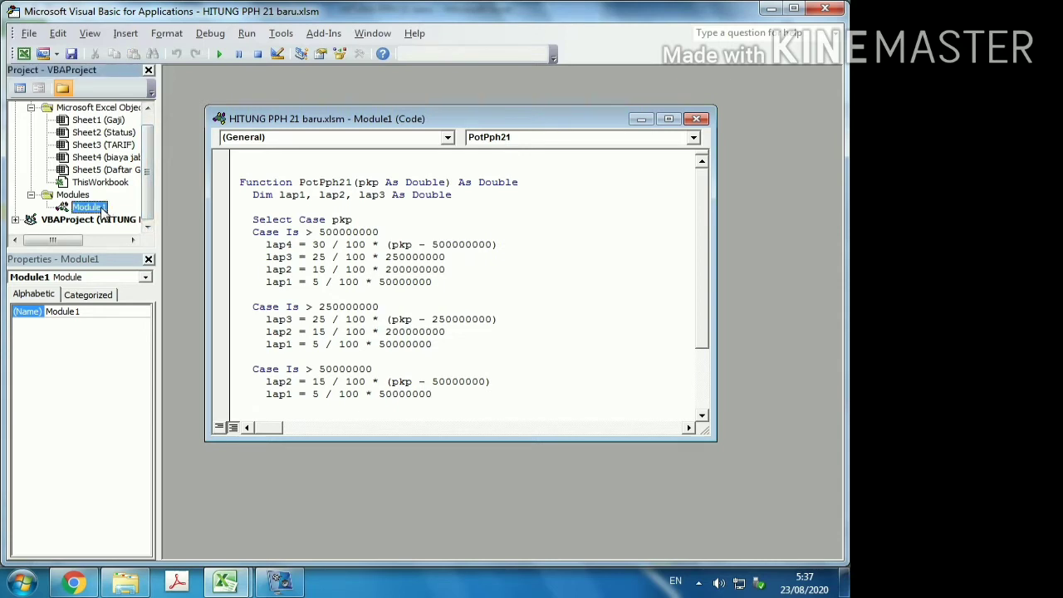
scroll(151, 172, up, 1)
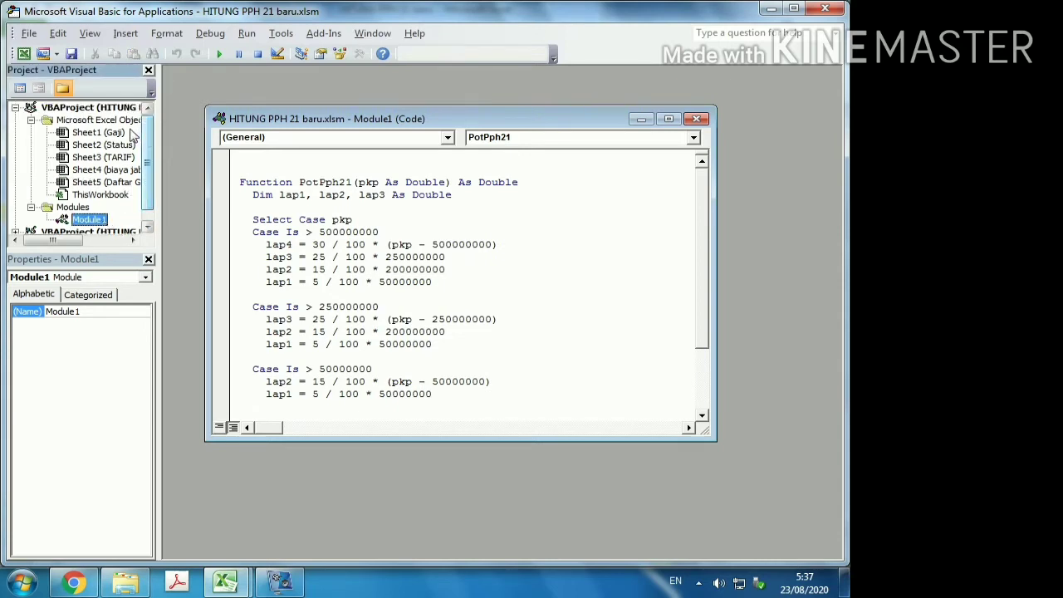
click(73, 109)
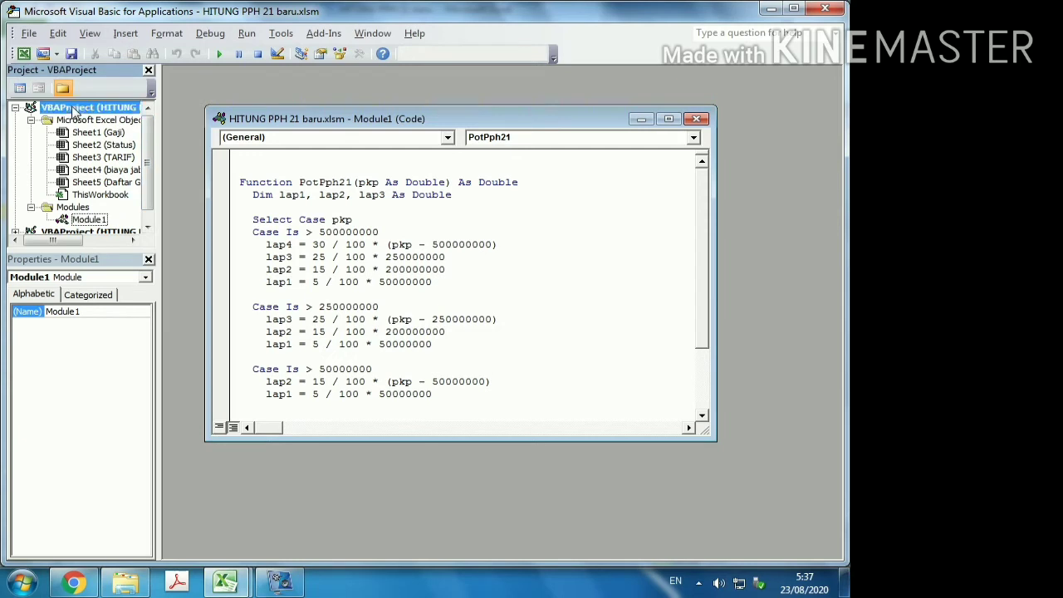
right_click(73, 111)
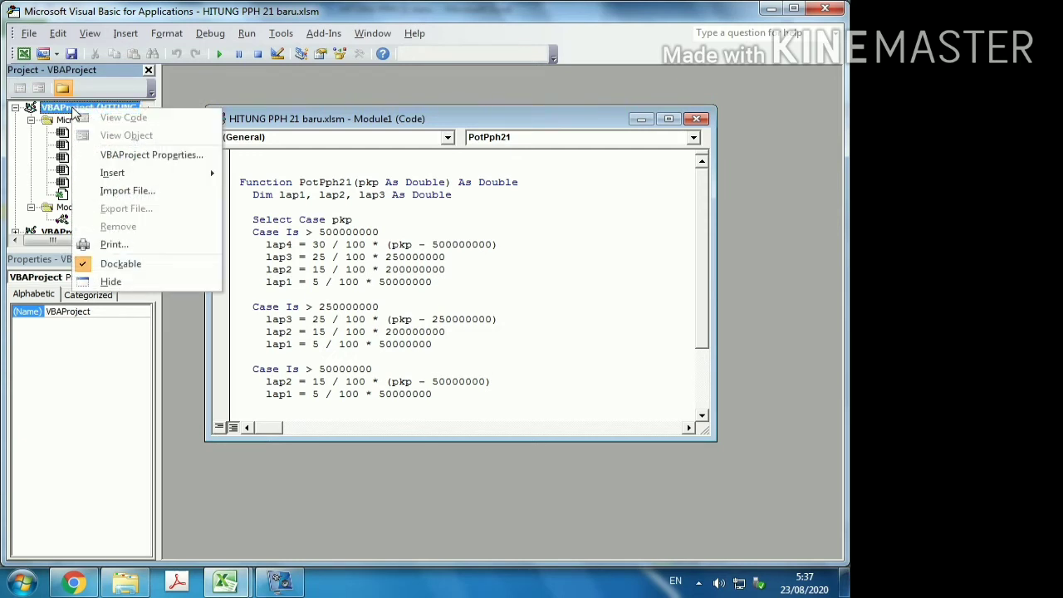
mouse_move(133, 174)
click(64, 221)
click(63, 221)
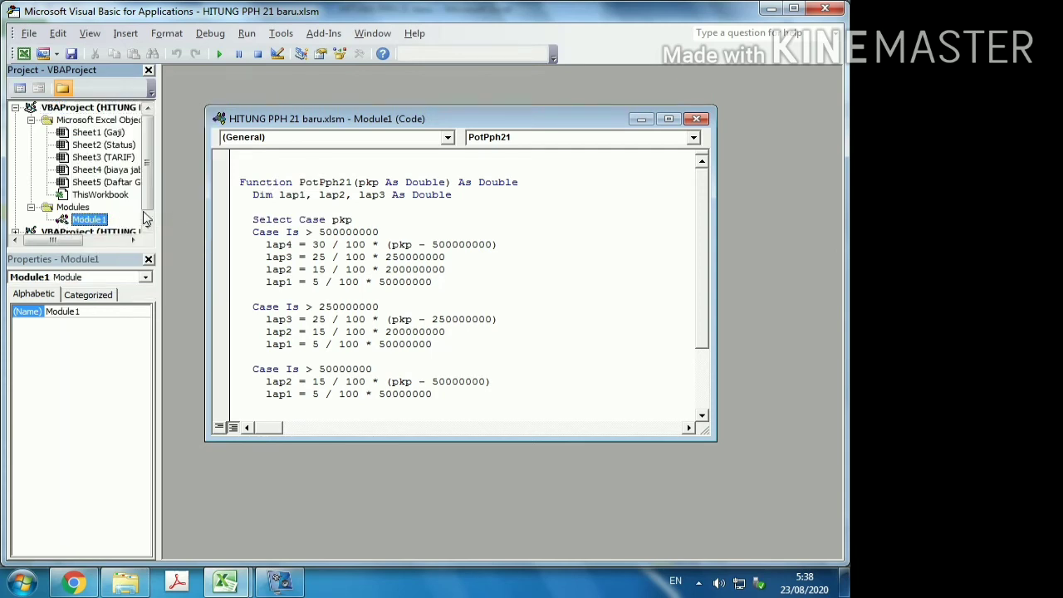
- Examine the Select Case brackets of PotPph21 and the tax rate calculations for lap1 to lap4
click(379, 282)
scroll(465, 291, down, 2)
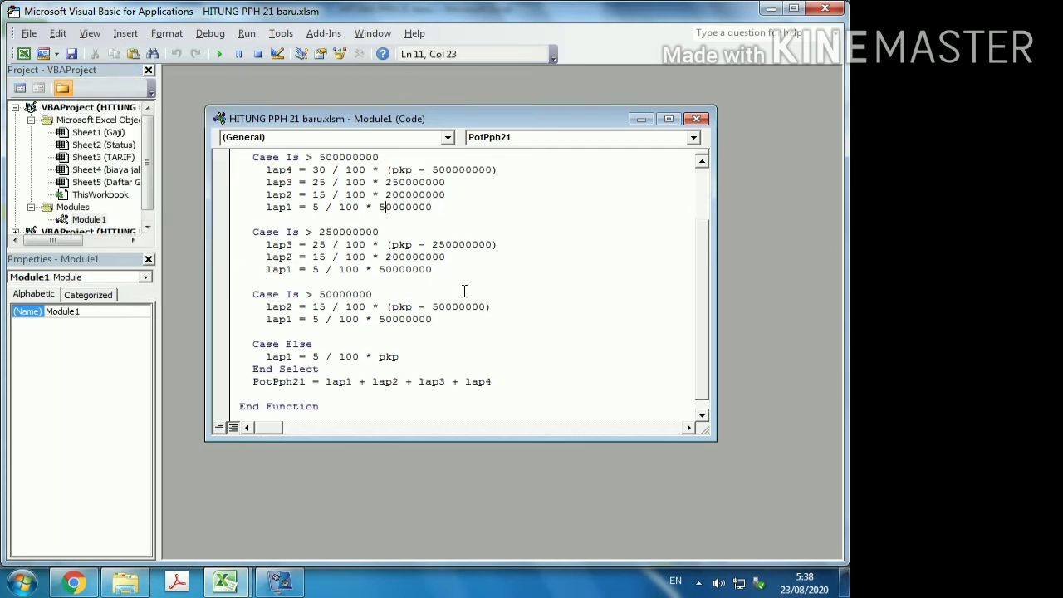
scroll(470, 309, up, 2)
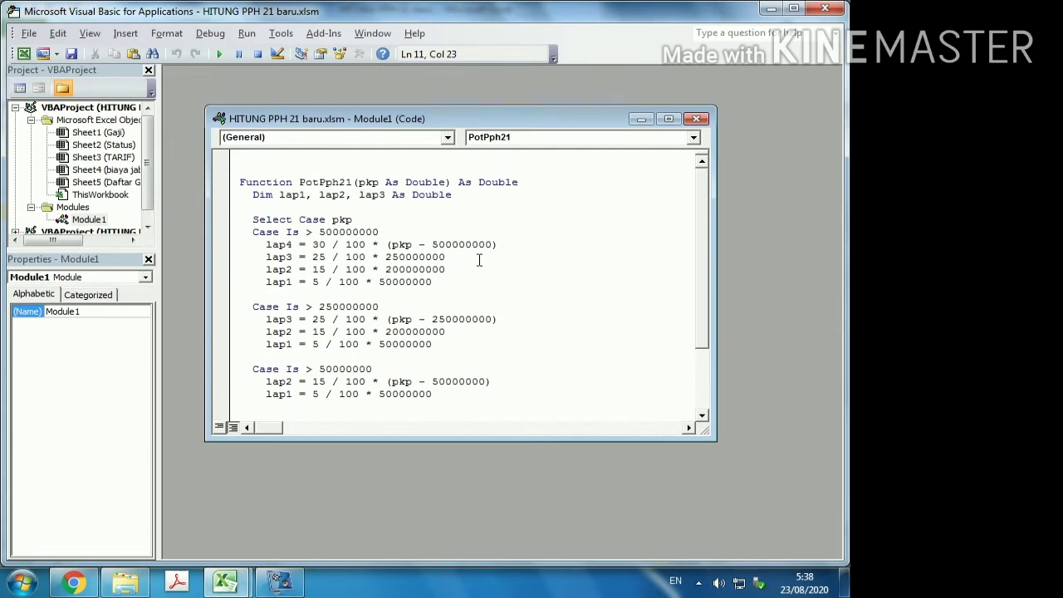
scroll(479, 265, down, 1)
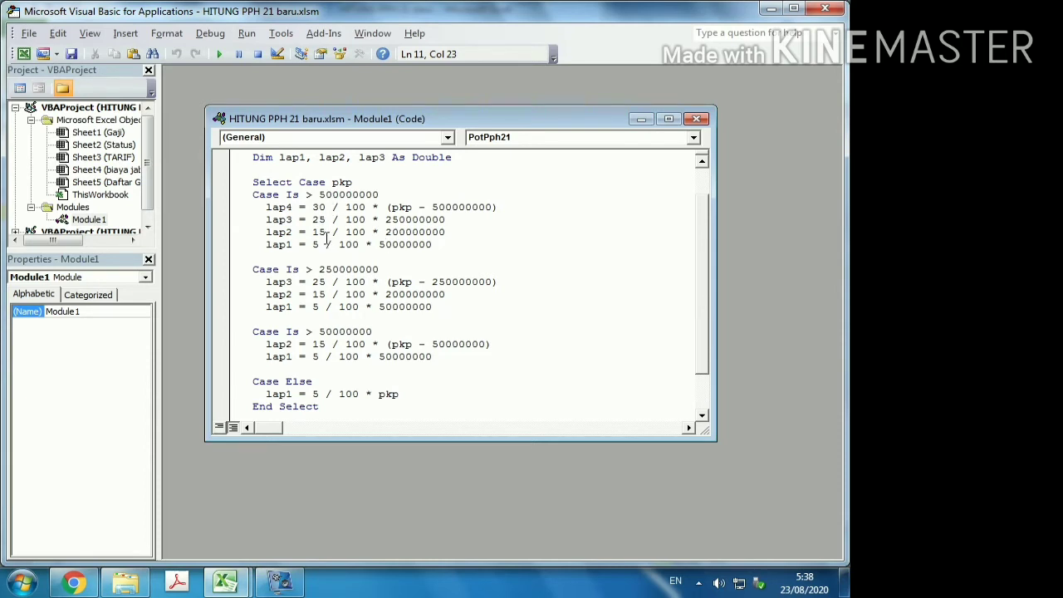
- Check the lap2 and lap3 calculation lines in the upper brackets of the PotPph21 code
click(335, 220)
click(344, 219)
click(327, 283)
click(366, 242)
- Switch back to the Excel workbook and enter =PotPph21(M6) in N6 of Daftar Gaji for the annual PPh 21
click(236, 588)
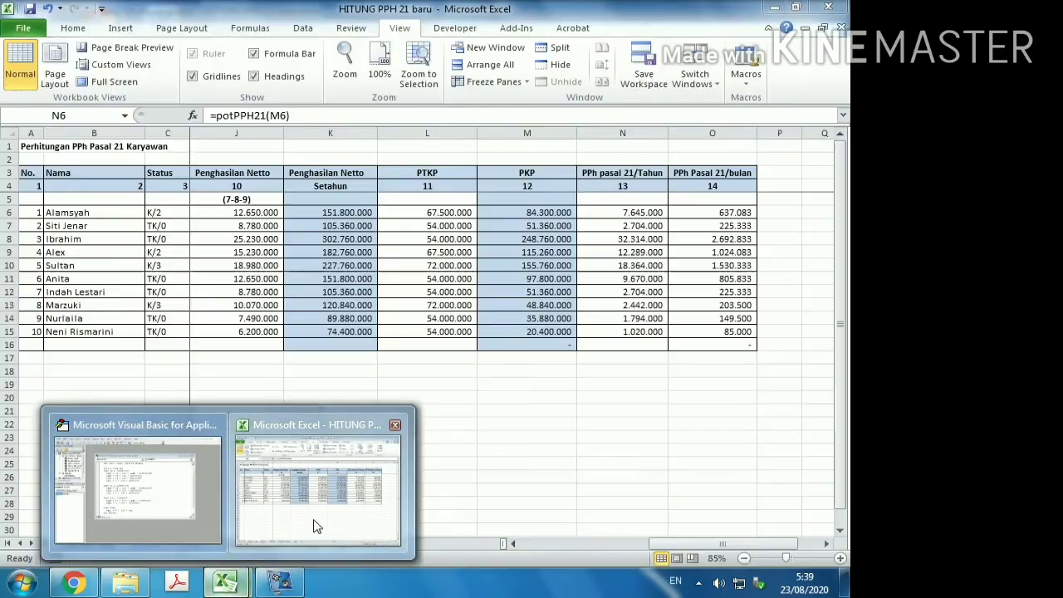
click(288, 513)
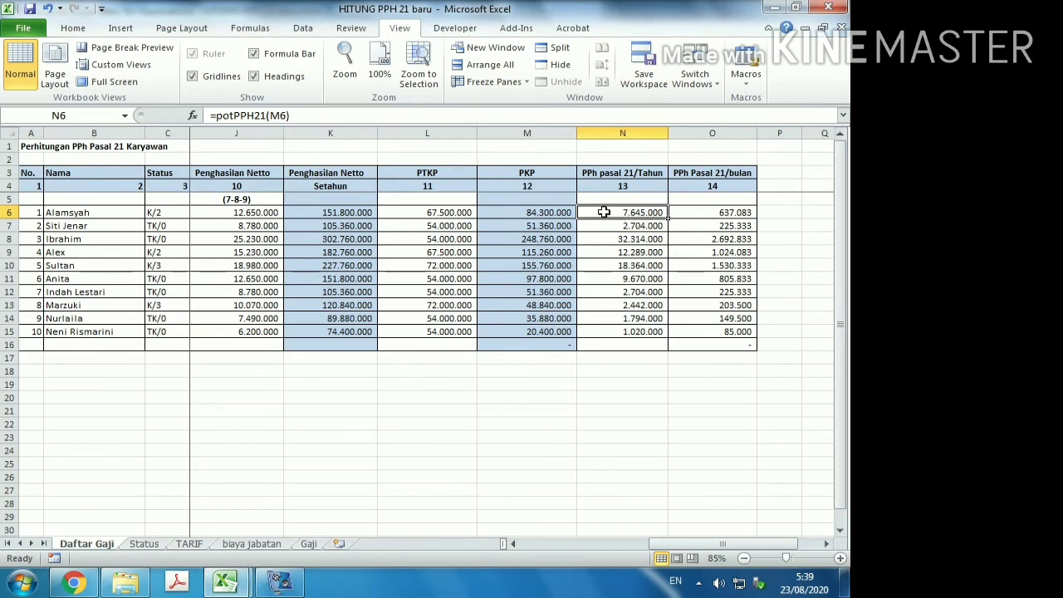
text(=)
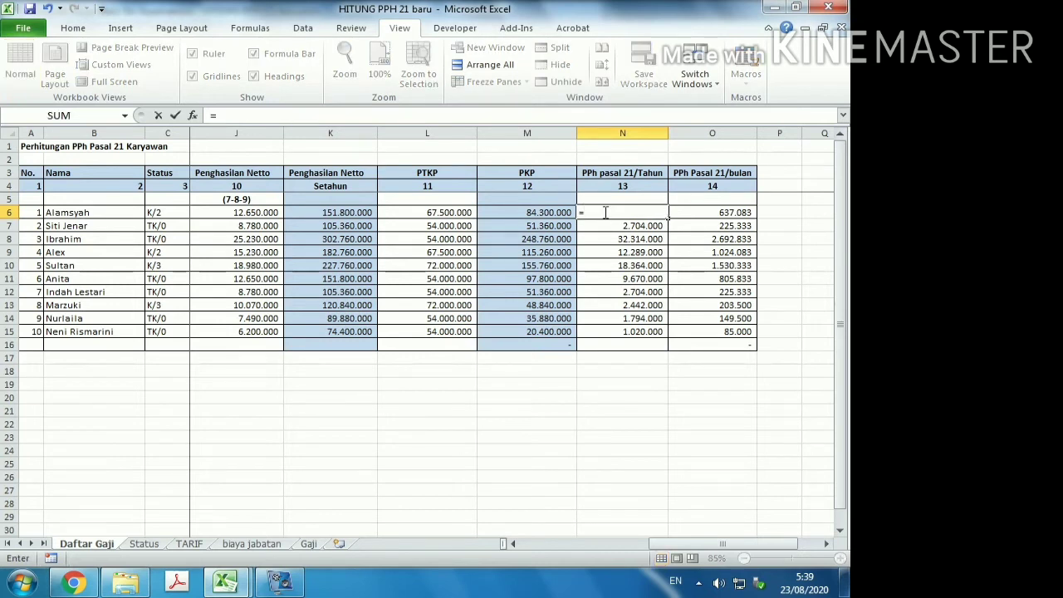
text(po)
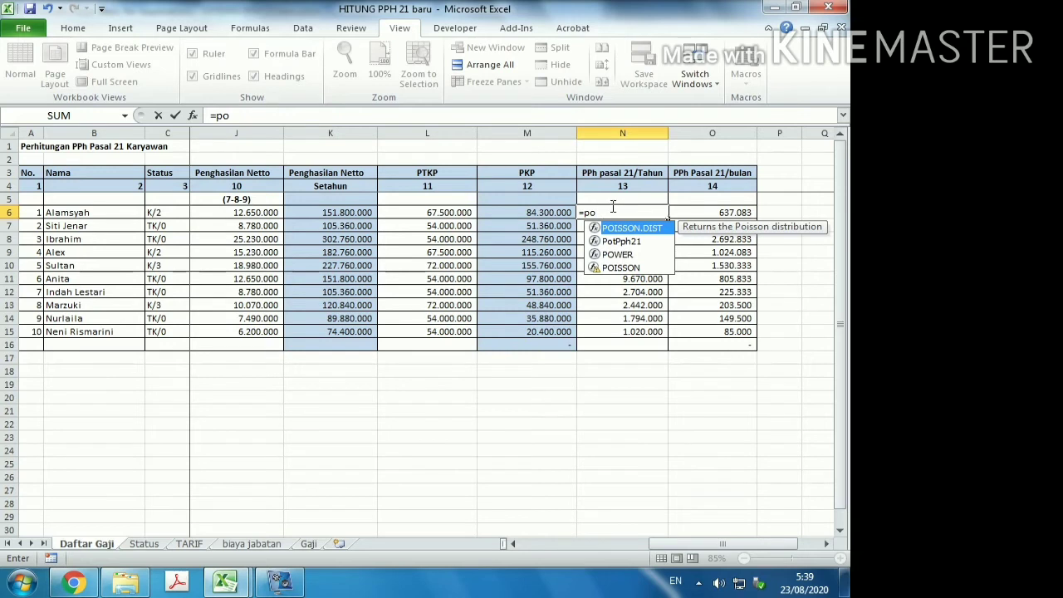
double_click(609, 241)
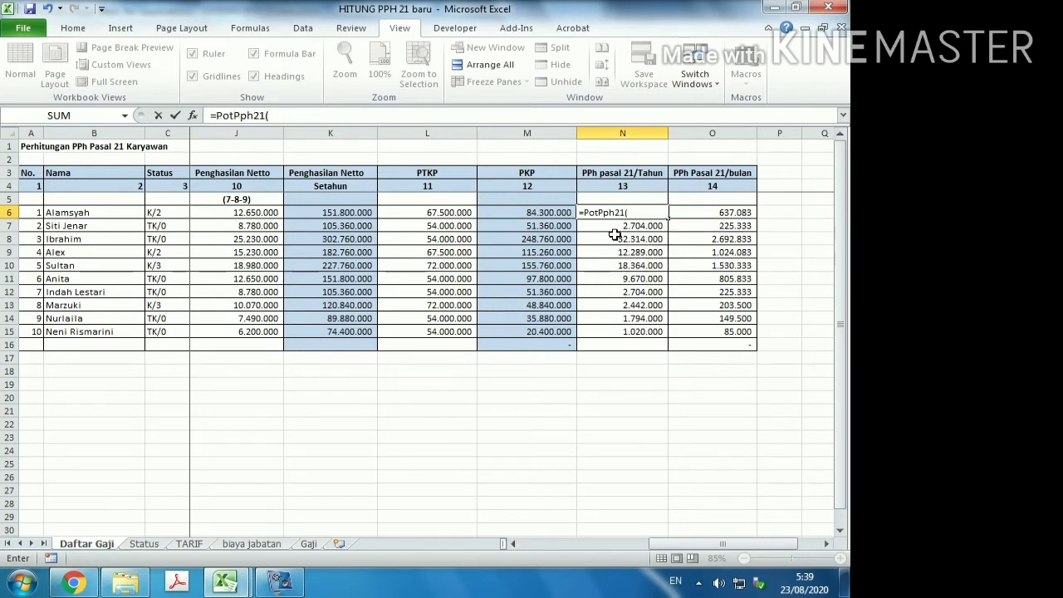
click(546, 213)
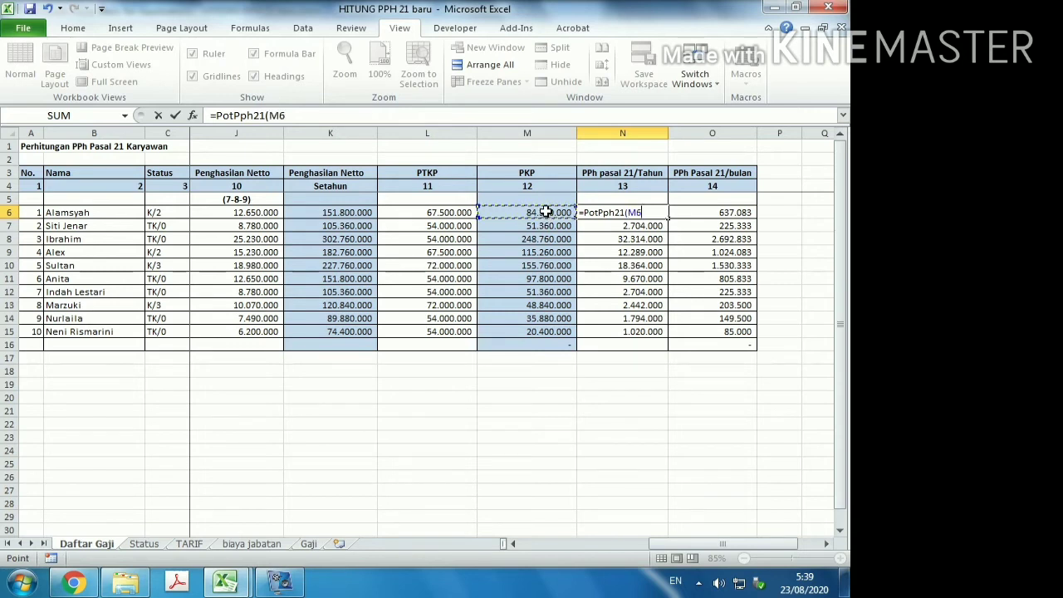
text())
key(Return)
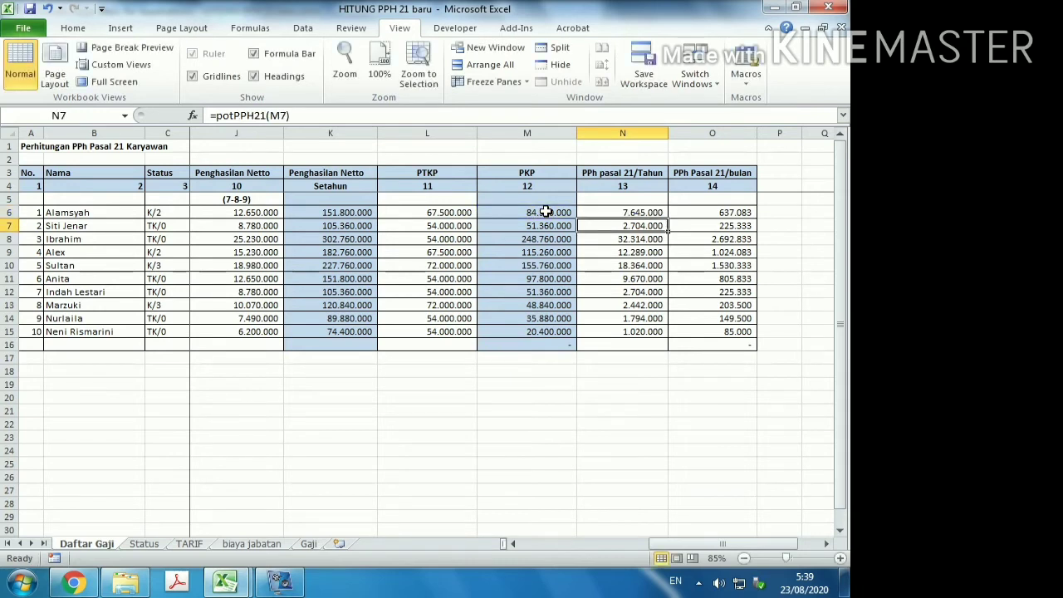
- Inspect the PotPph21 formulas down the PPh pasal 21/Tahun column from N6 to N12, ending back at N6
key(Up)
key(Down)
key(Down)
key(Down)
key(Down)
key(Down)
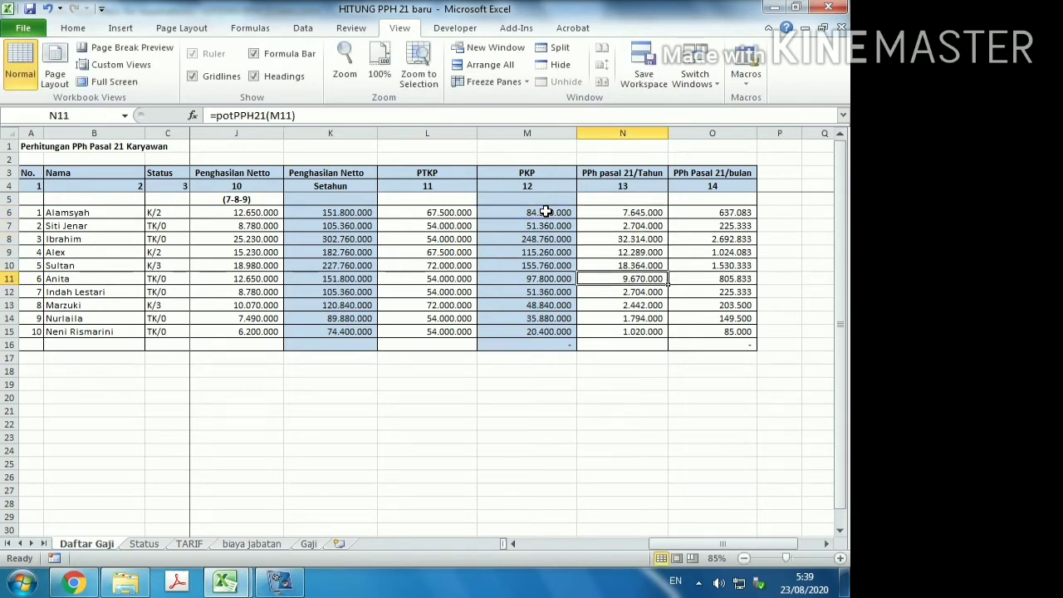
key(Down)
key(Up)
key(Up)
key(Up)
key(Up)
key(Up)
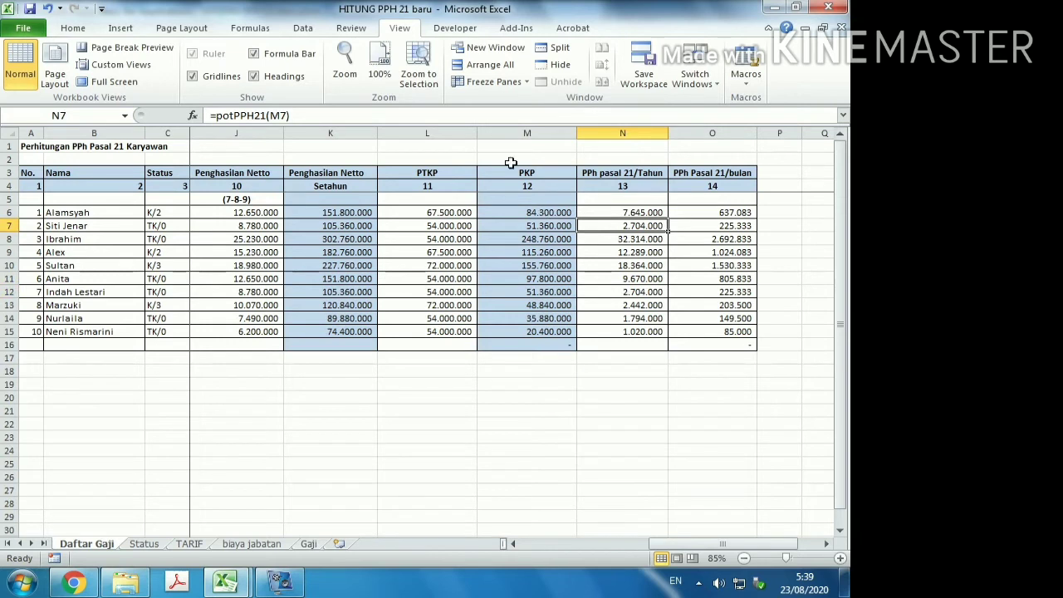
click(645, 213)
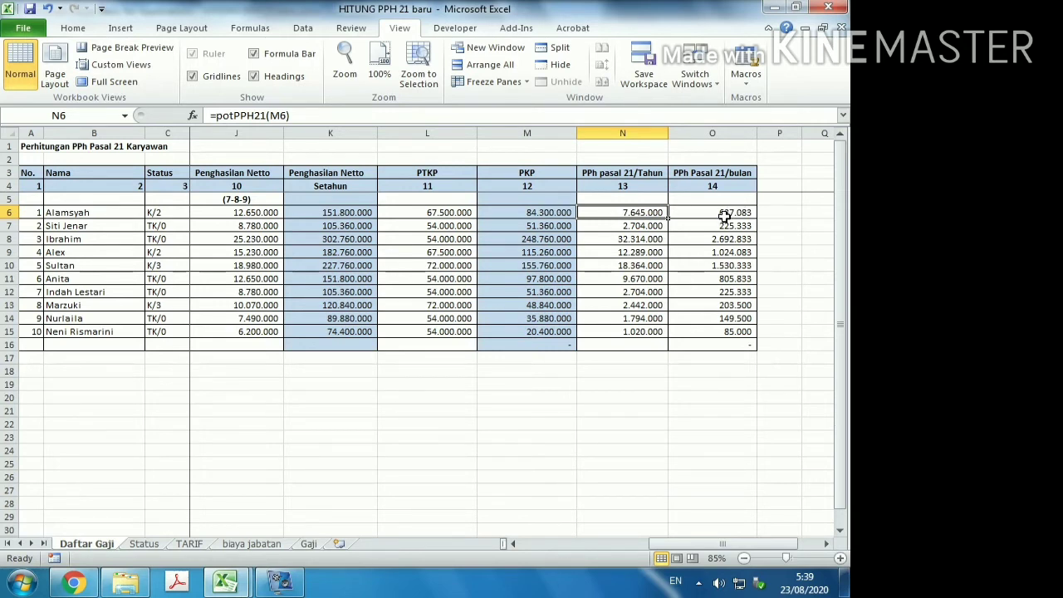
- Enter =N6/12 in O6 to calculate the monthly PPh 21
click(726, 210)
text(=)
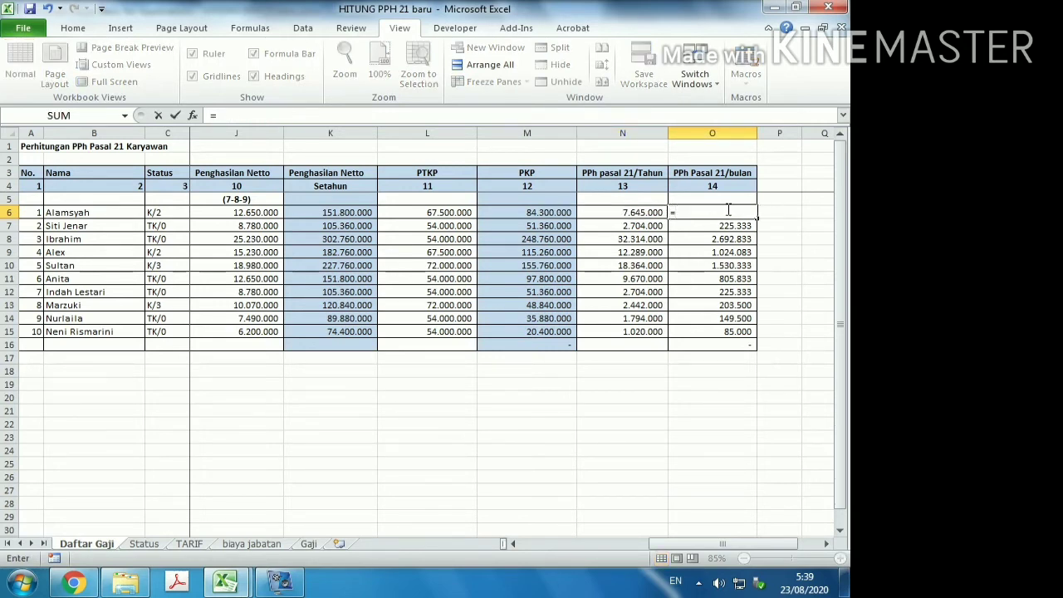
key(Left)
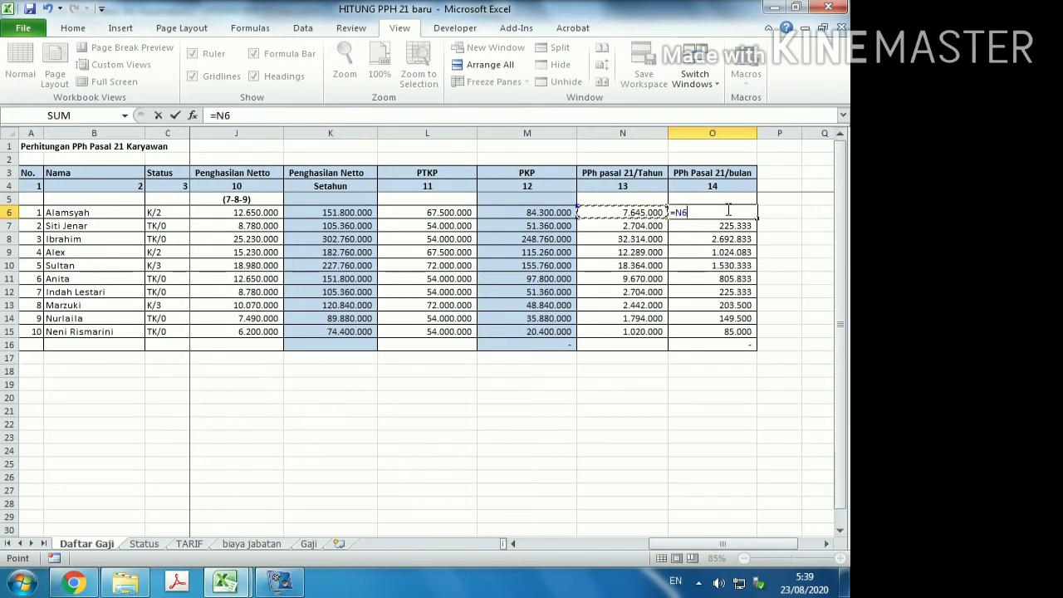
text(/12)
key(Return)
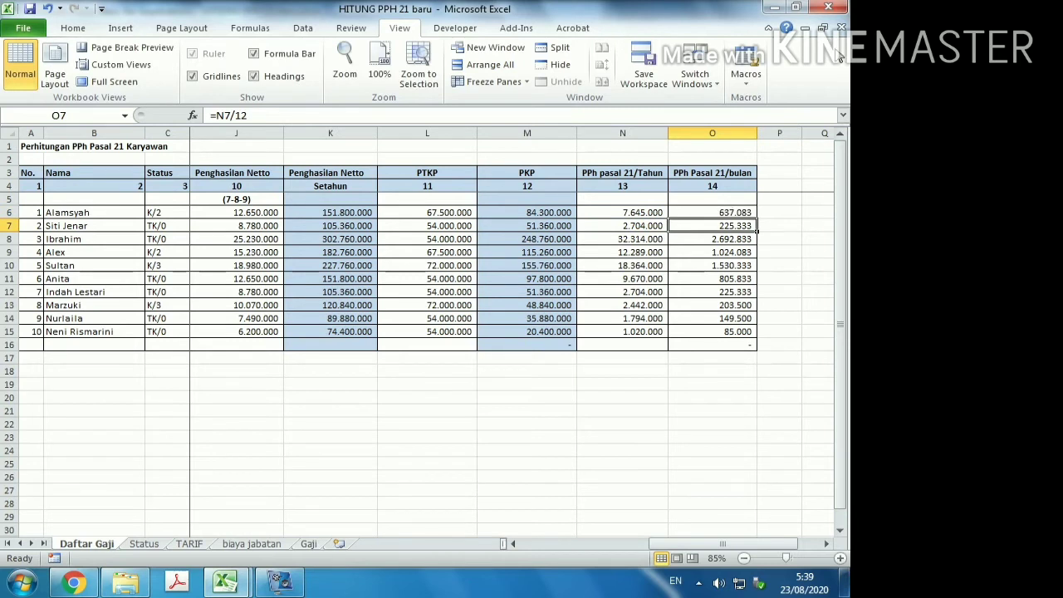
- Review the first employee's row 6 across all payroll columns, from monthly PPh 21 back to the name
key(Up)
key(Left)
key(Left)
key(Left)
key(Left)
key(Left)
key(Left)
key(Left)
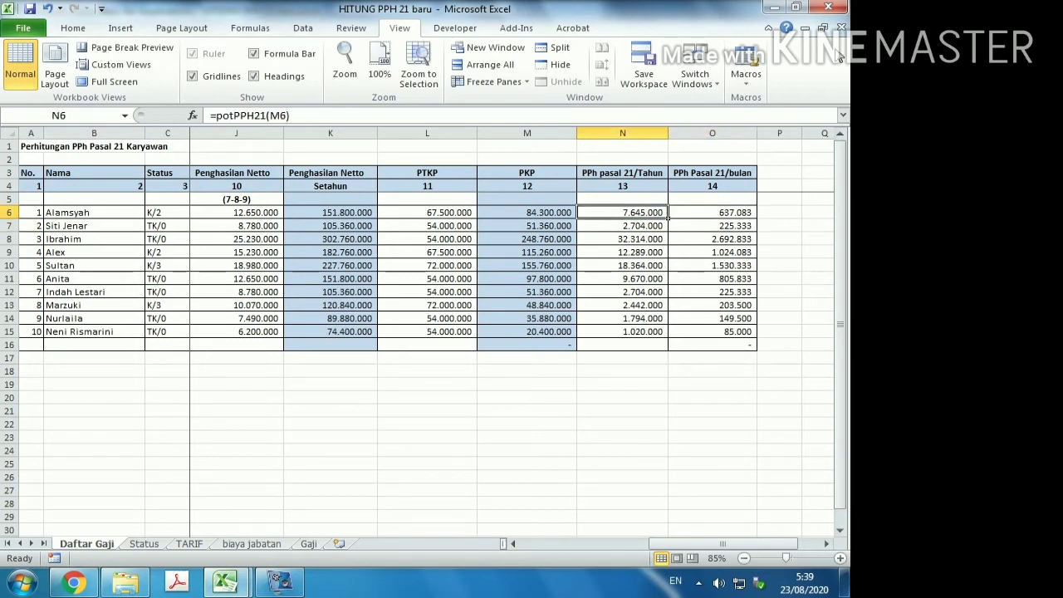
key(Left)
key(Left)
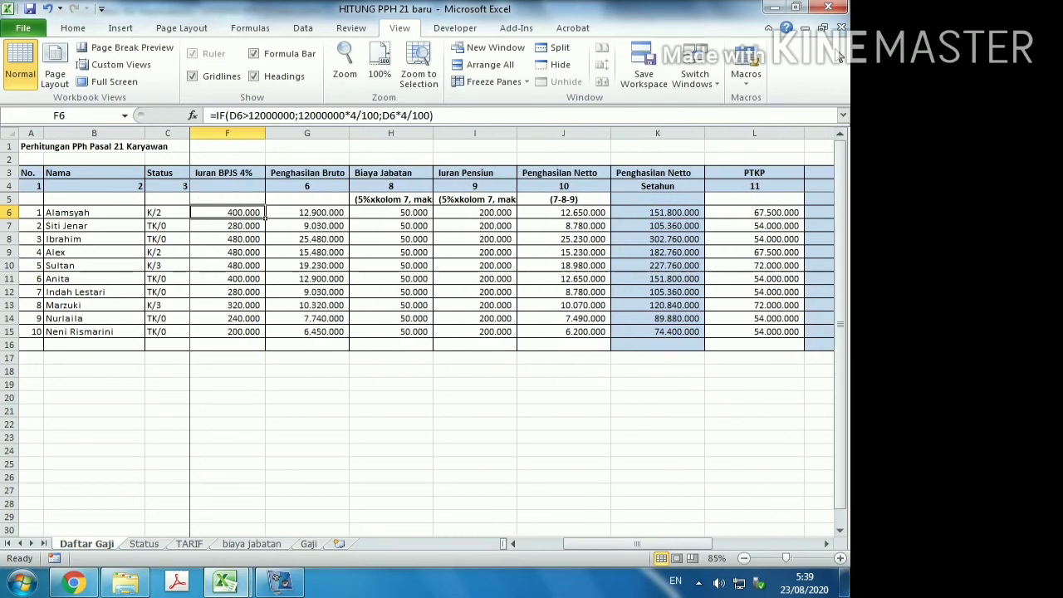
key(Left)
key(Right)
key(Right)
key(Right)
key(Right)
key(Right)
key(Right)
key(Right)
key(Right)
key(Right)
key(Right)
key(Right)
key(Right)
key(Right)
key(Right)
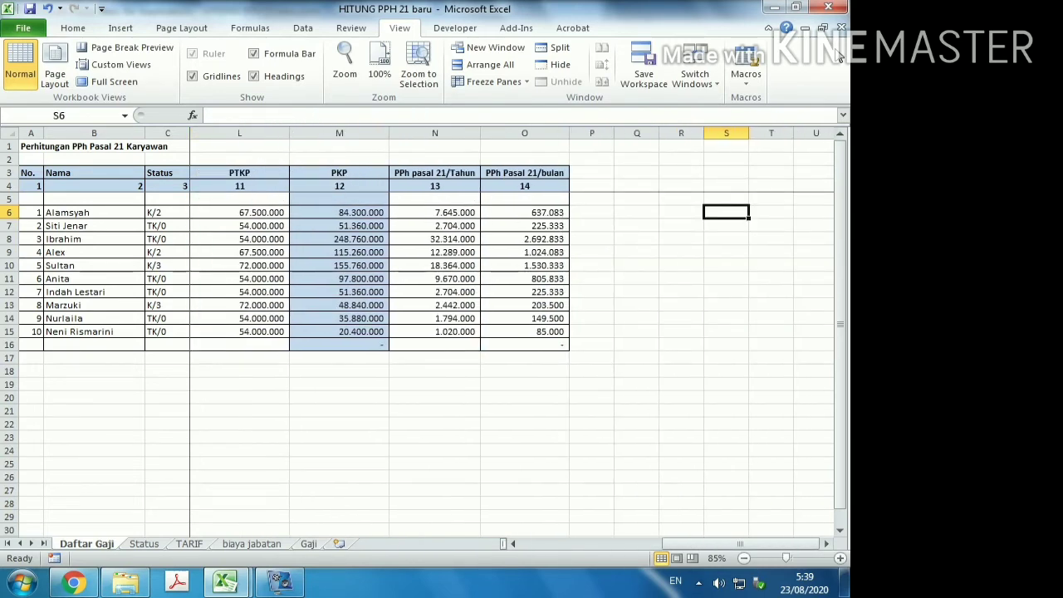
key(Left)
key(Left)
key(Left)
key(Left)
key(Left)
key(Left)
key(Left)
key(Left)
key(Left)
key(Left)
key(Left)
key(Left)
key(Left)
key(Left)
key(Left)
key(Left)
key(Left)
key(Left)
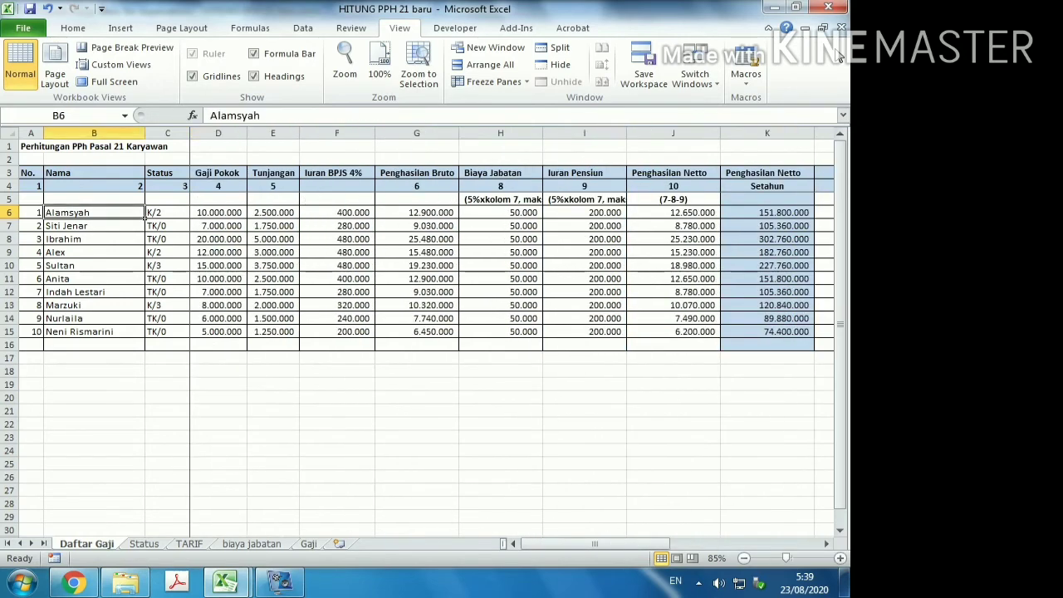
key(Right)
key(Right)
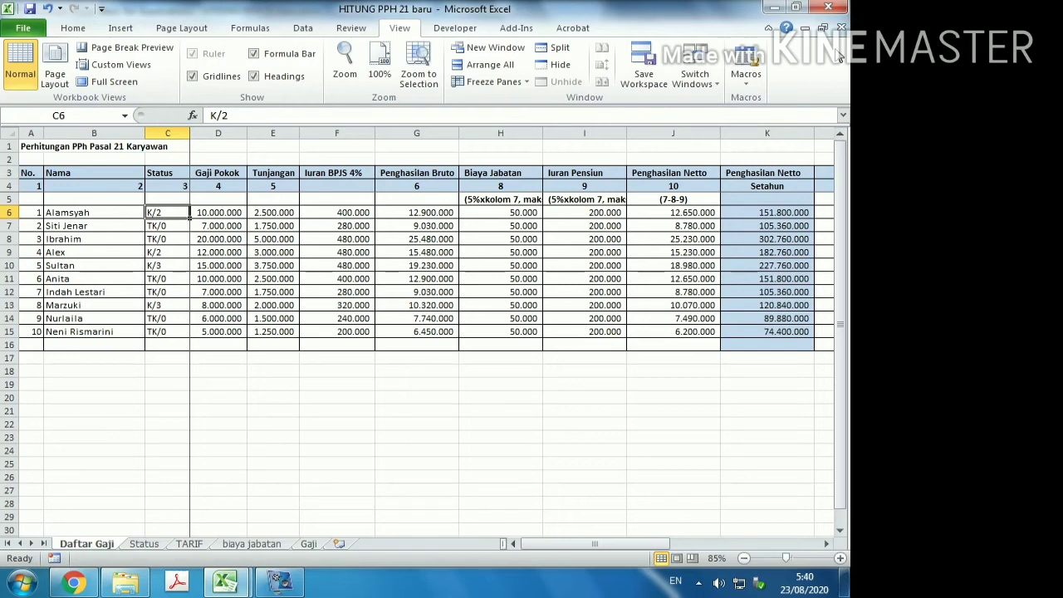
key(Right)
key(Right)
key(Right)
key(Right)
key(Right)
key(Right)
key(Right)
key(Right)
key(Right)
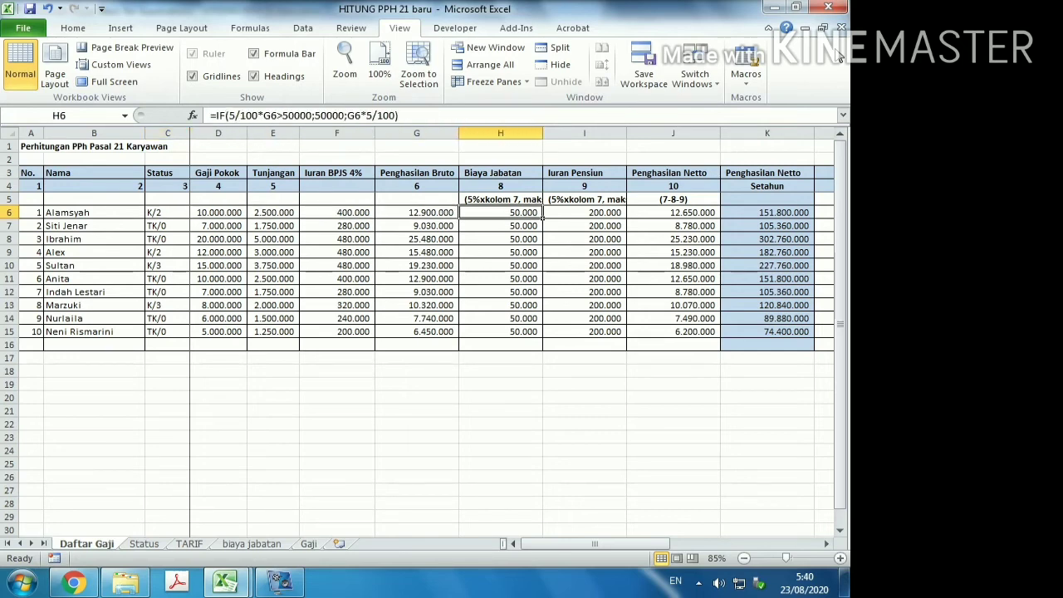
key(Left)
key(Left)
key(Left)
key(Left)
key(Left)
key(Left)
key(Left)
key(Left)
key(Left)
key(Left)
key(Left)
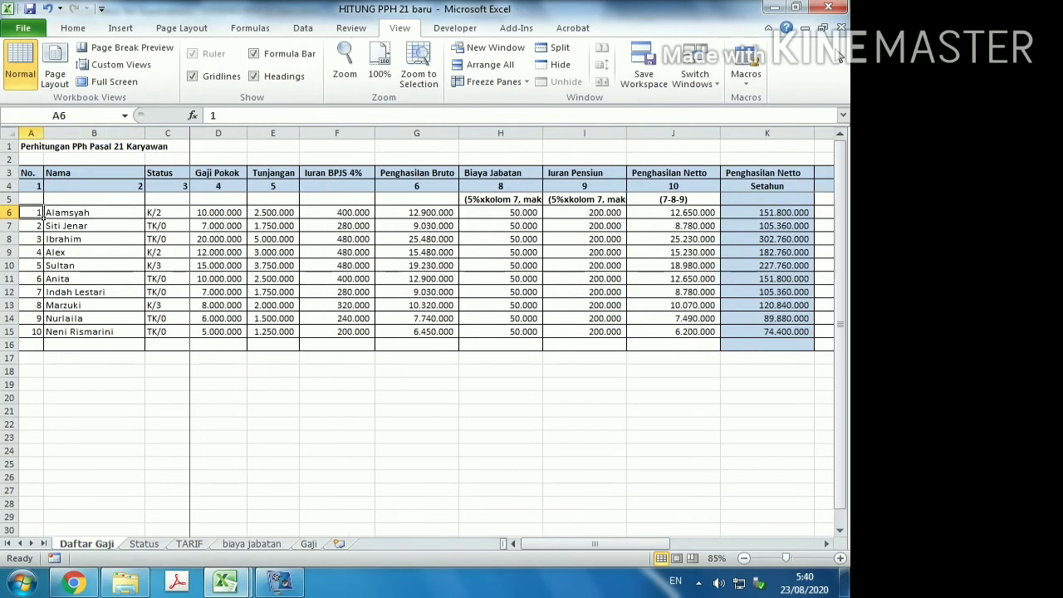
key(Right)
key(Right)
key(Right)
key(Right)
key(Right)
key(Right)
key(Right)
key(Right)
key(Right)
key(Right)
key(Right)
key(Right)
key(Right)
key(Right)
key(Right)
key(Right)
key(Right)
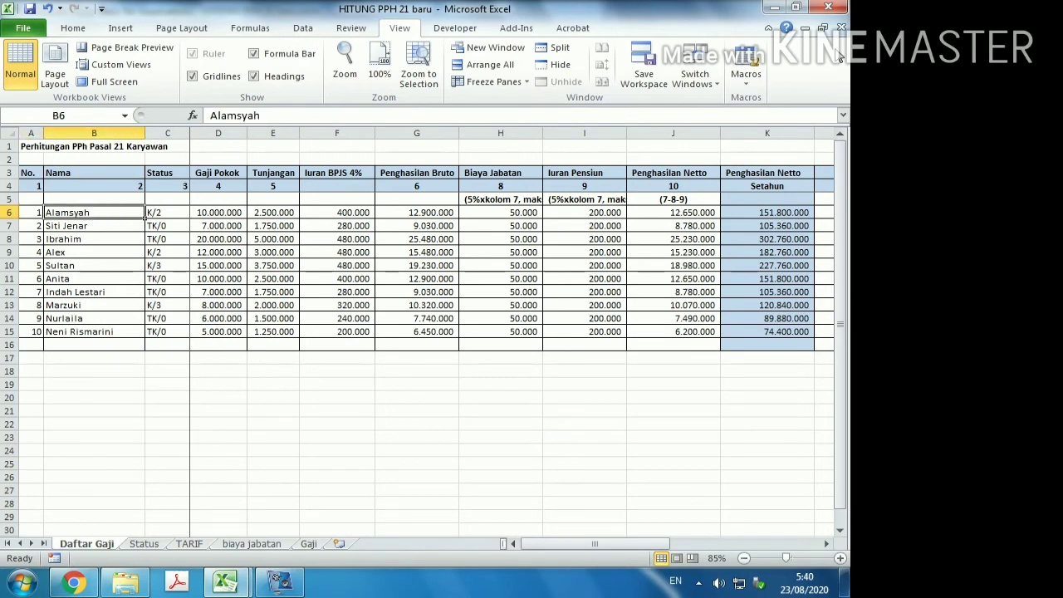
key(Left)
key(Left)
key(Left)
key(Left)
key(Left)
key(Left)
key(Left)
key(Left)
key(Left)
key(Left)
key(Left)
key(Left)
key(Left)
key(Left)
key(Left)
key(Left)
key(Left)
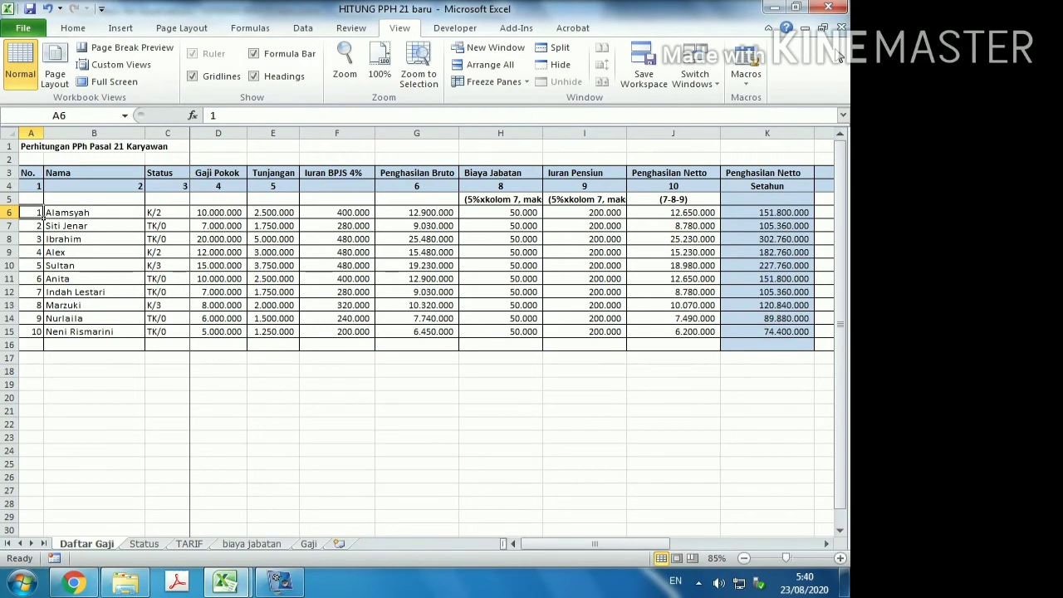
key(Right)
key(Right)
key(Right)
key(Right)
key(Right)
key(Right)
key(Right)
key(Right)
key(Right)
key(Right)
key(Right)
key(Right)
key(Right)
key(Right)
key(Right)
key(Right)
key(Right)
key(Right)
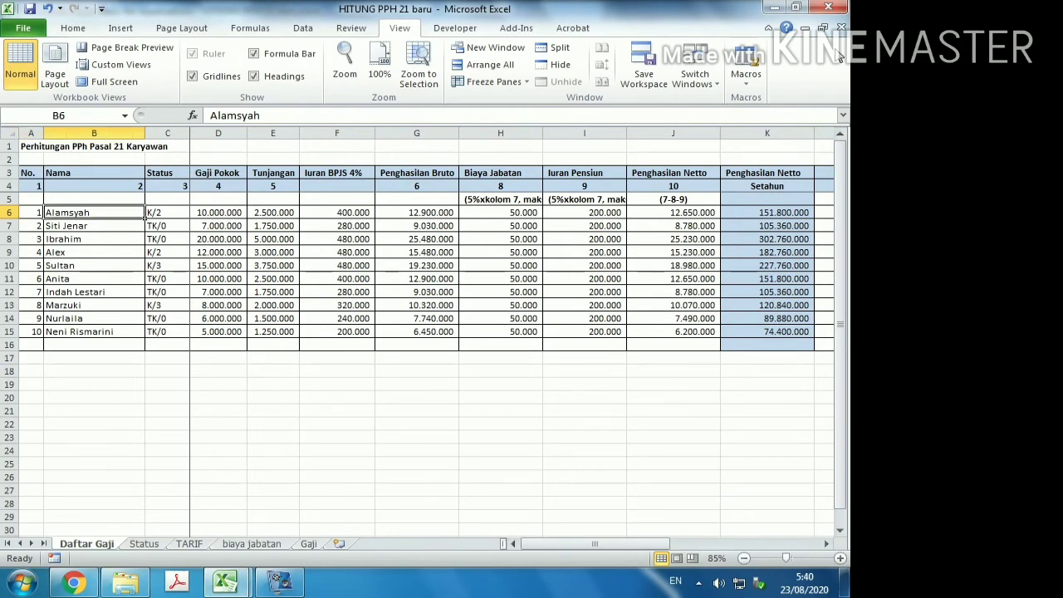
- Review row 6 of Daftar Gaji from the No. column across to monthly PPh 21, rechecking PTKP through O6
key(Left)
key(Left)
key(Left)
key(Left)
key(Left)
key(Left)
key(Left)
key(Left)
key(Left)
key(Left)
key(Left)
key(Left)
key(Left)
key(Left)
key(Left)
key(Left)
key(Left)
key(Left)
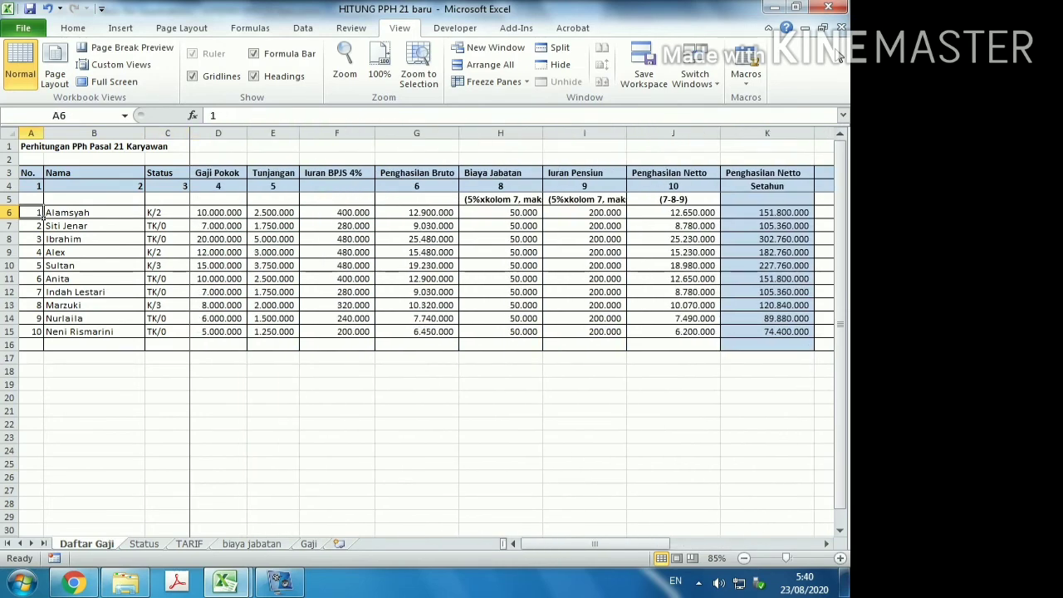
key(Right)
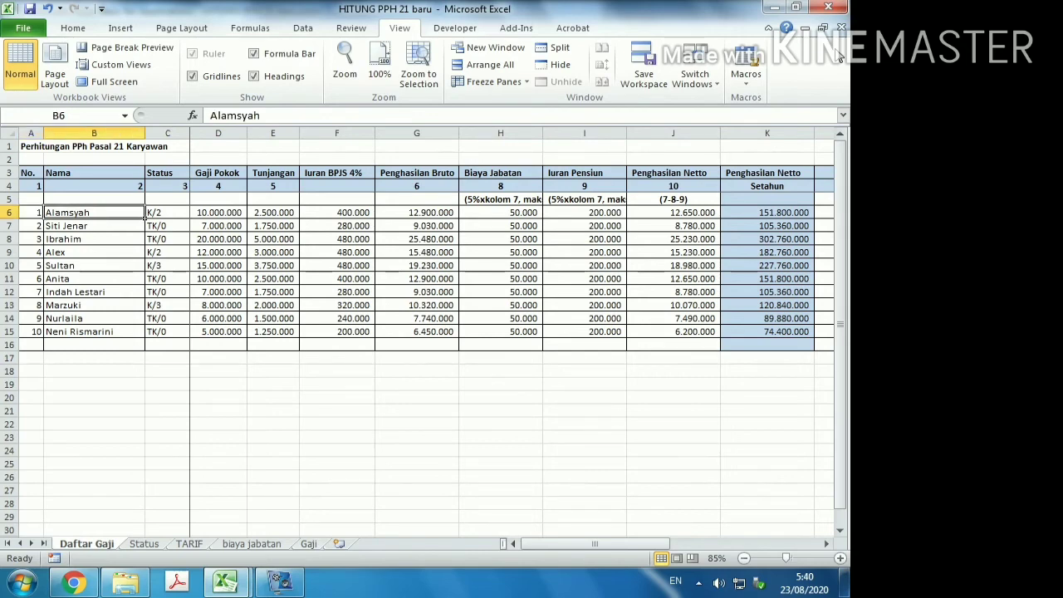
key(Right)
key(Right)
key(Right)
key(Right)
key(Right)
key(Right)
key(Right)
key(Right)
key(Right)
key(Right)
key(Right)
key(Right)
key(Right)
key(Right)
key(Right)
key(Right)
key(Right)
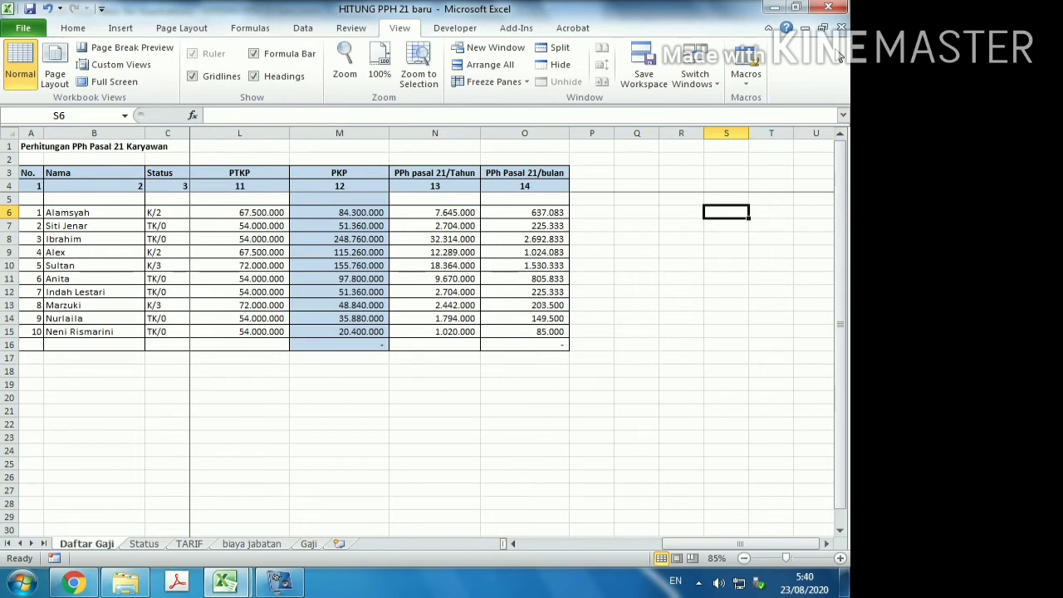
key(Left)
key(Left)
key(Left)
key(Left)
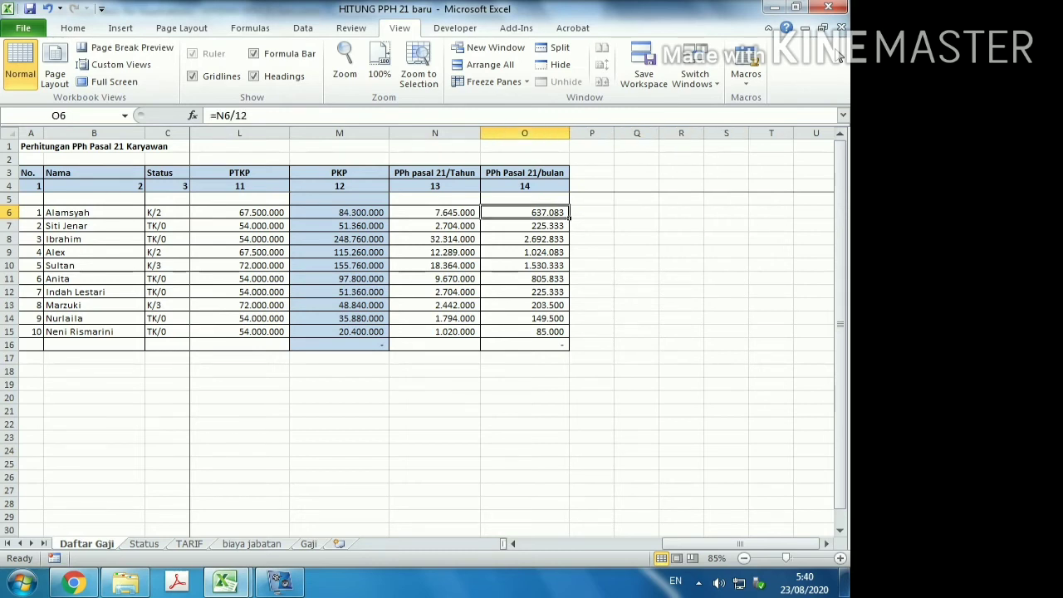
key(Left)
key(Left)
key(Left)
key(Right)
key(Right)
key(Right)
- Copy the PPh Pasal 21/bulan column O3:O16 into column P and fit column P's width to its contents
key(Up)
key(Up)
key(Up)
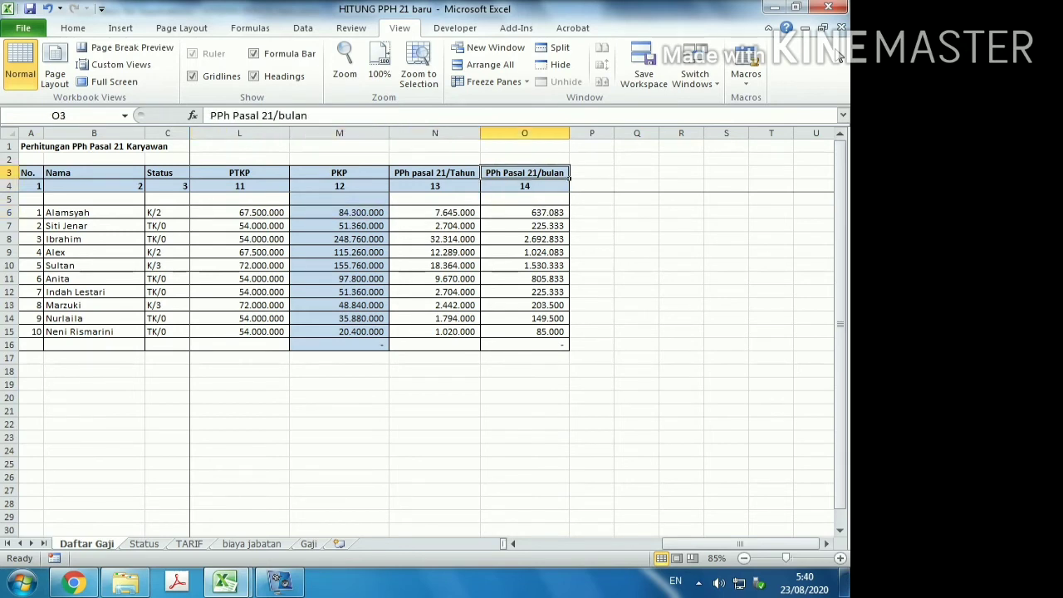
drag(568, 177, 569, 348)
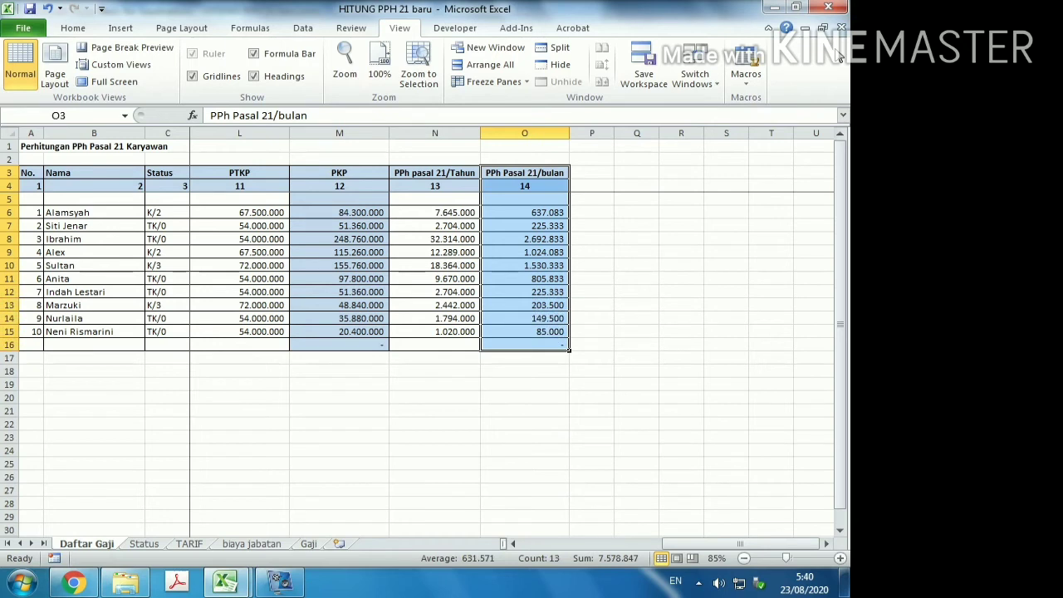
key(ctrl+c)
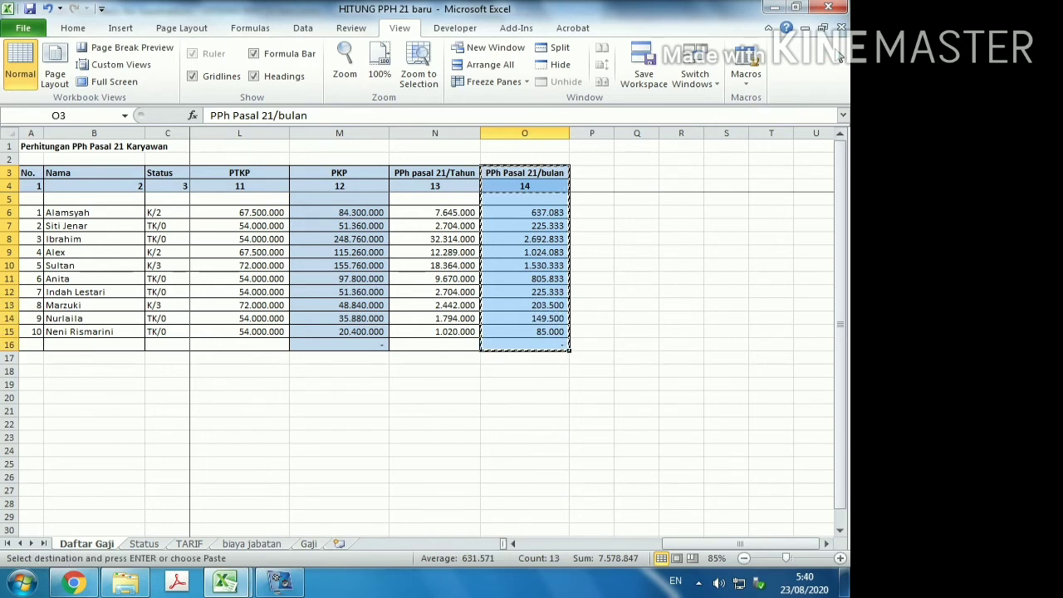
key(Right)
key(Return)
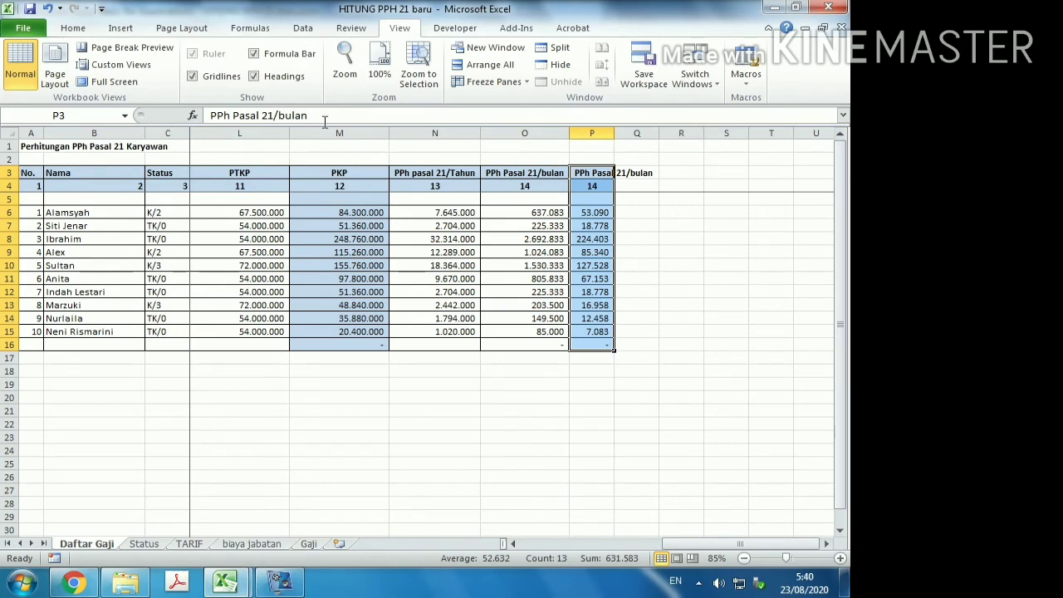
double_click(615, 128)
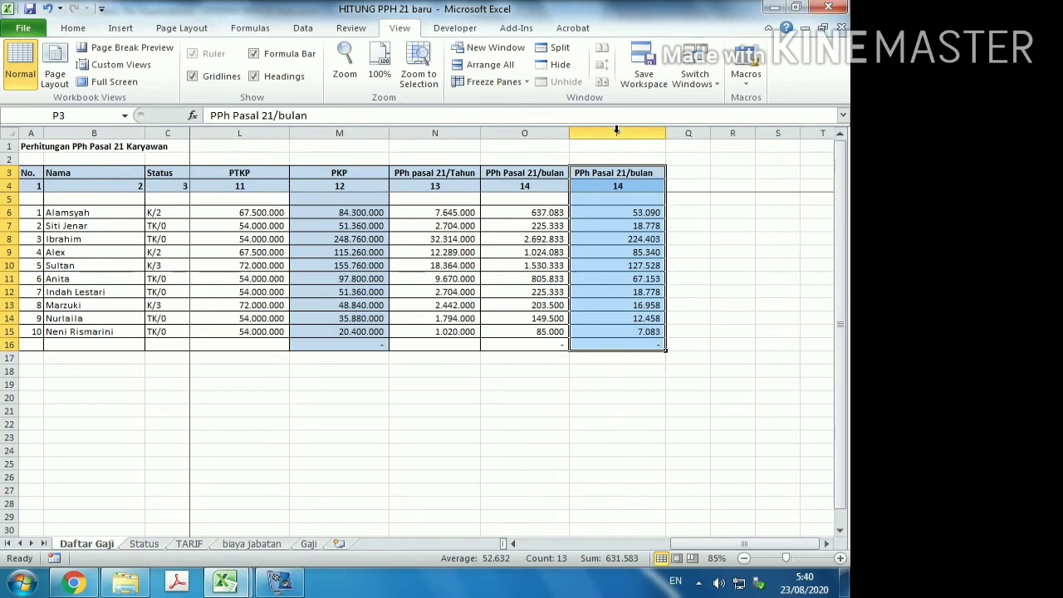
- Change the copied column's heading in P3 to "non npwp"
click(595, 174)
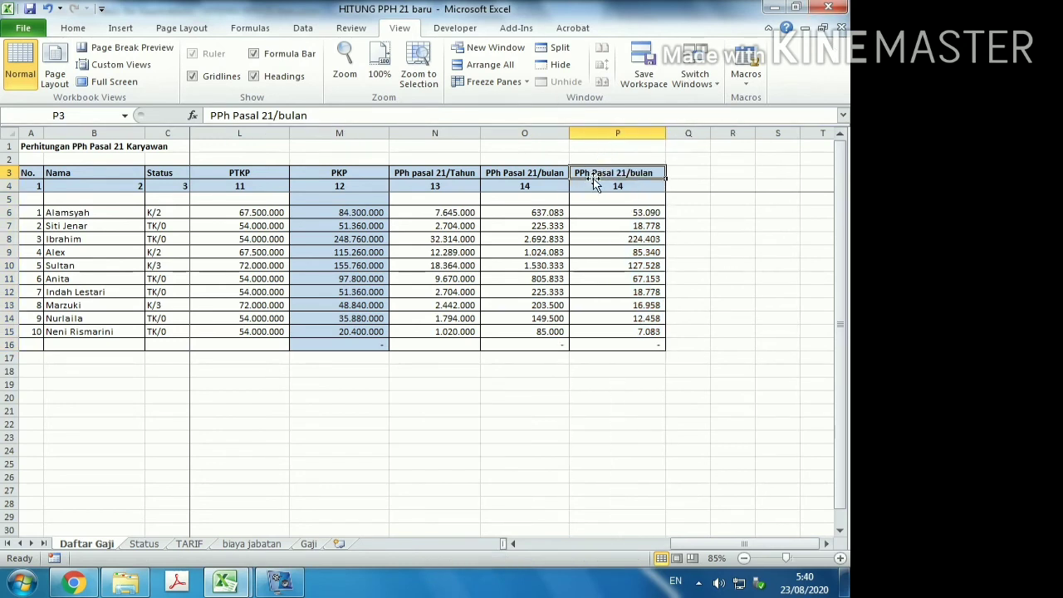
text(no)
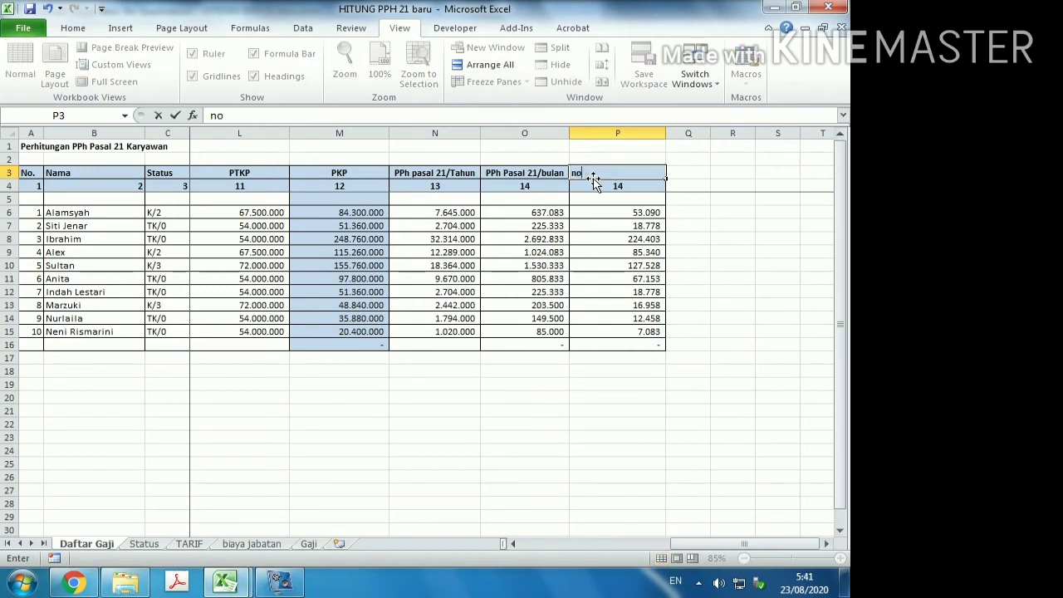
text(n npwp)
key(Return)
- Enter =O6*120/100 in P6 to calculate the monthly PPh 21 for an employee without NPWP
key(Down)
key(Down)
text(=)
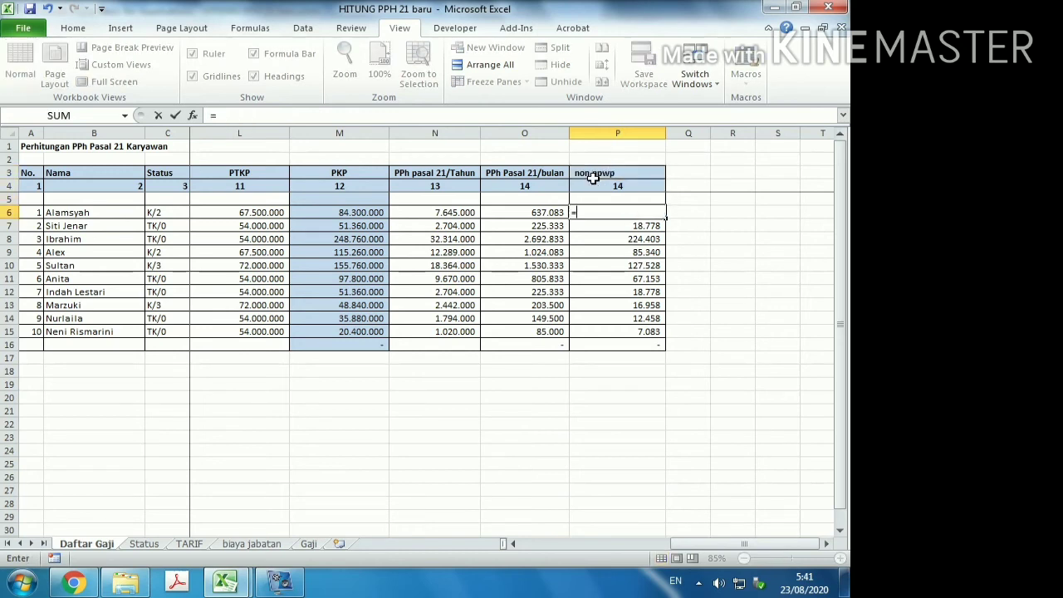
text(O6*120/100)
key(Return)
key(Up)
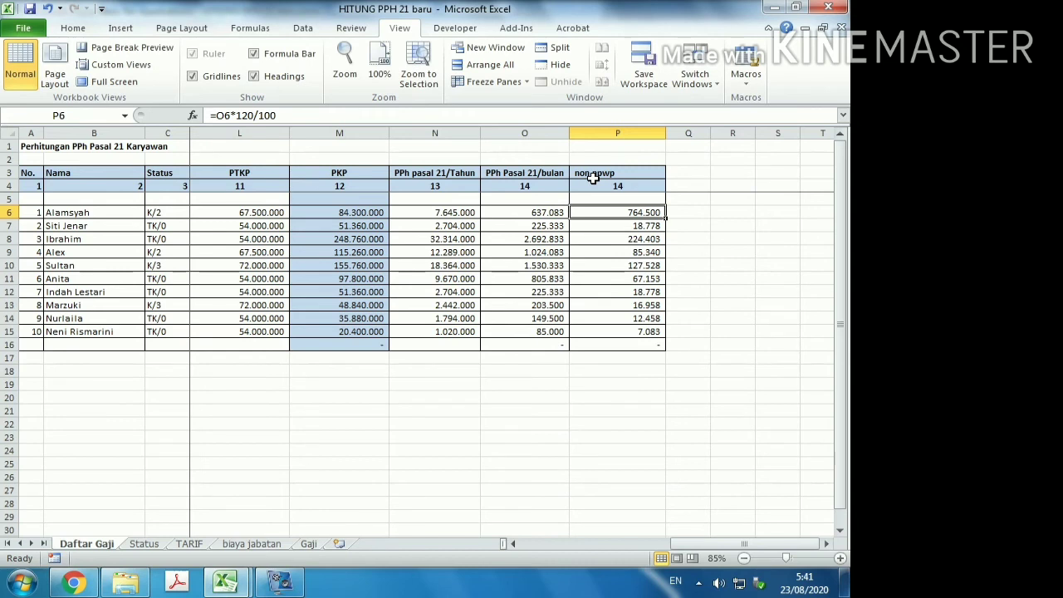
- Copy the P6 formula down to P7:P15 for the remaining employees
key(ctrl+c)
key(Down)
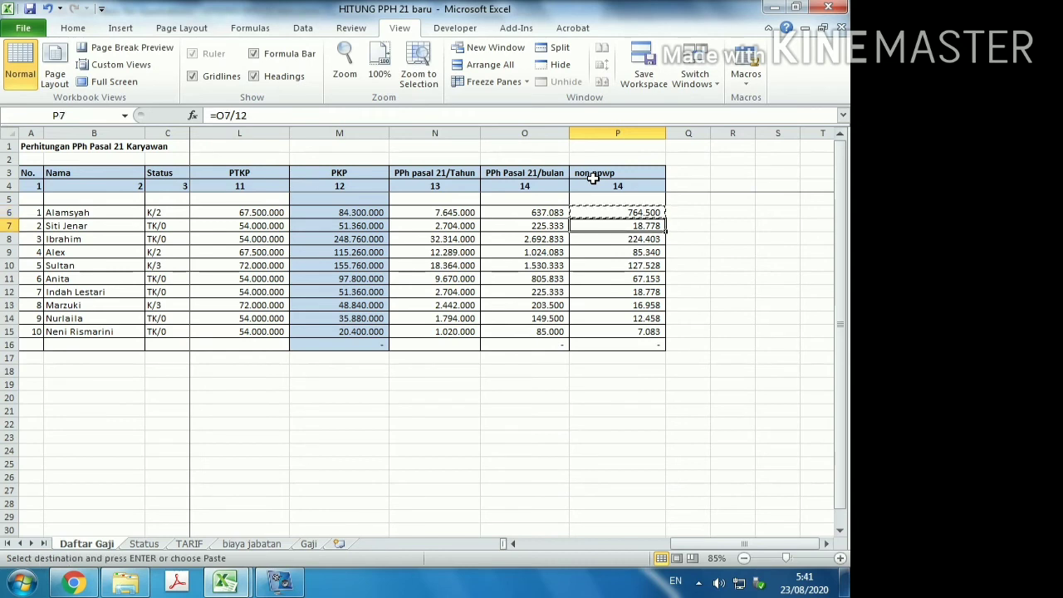
key(shift+Down)
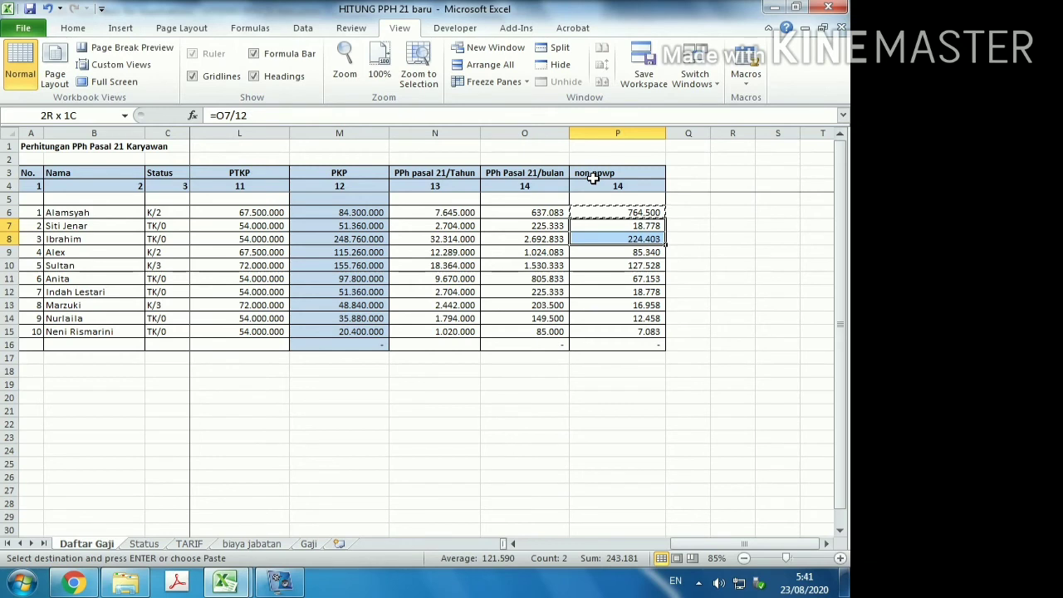
key(shift+Down)
key(shift+Down)
key(shift+Down)
key(shift+Down)
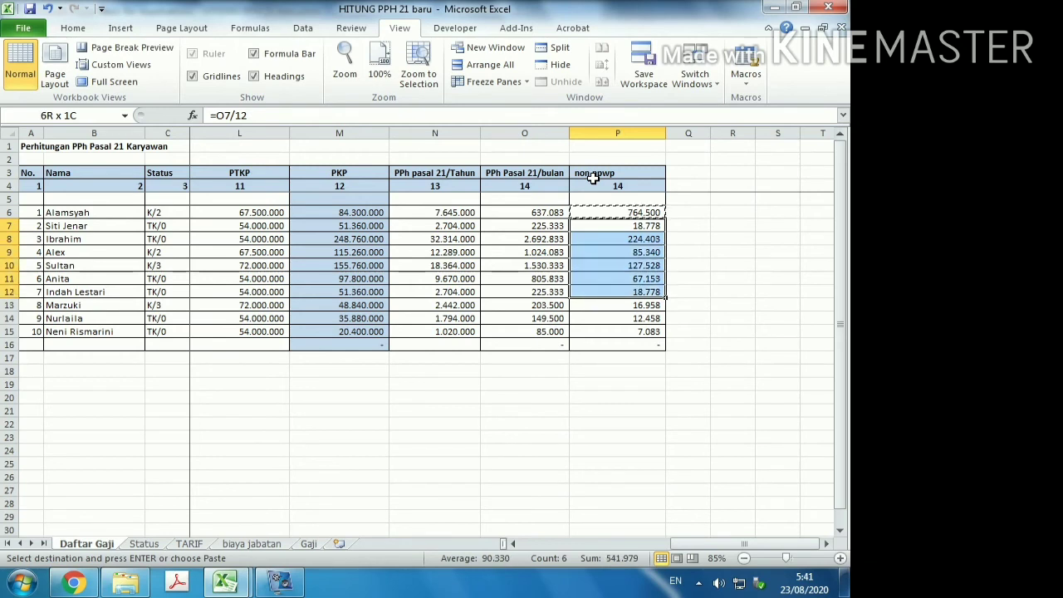
key(shift+Down)
key(shift+Down)
key(shift+Down)
key(Return)
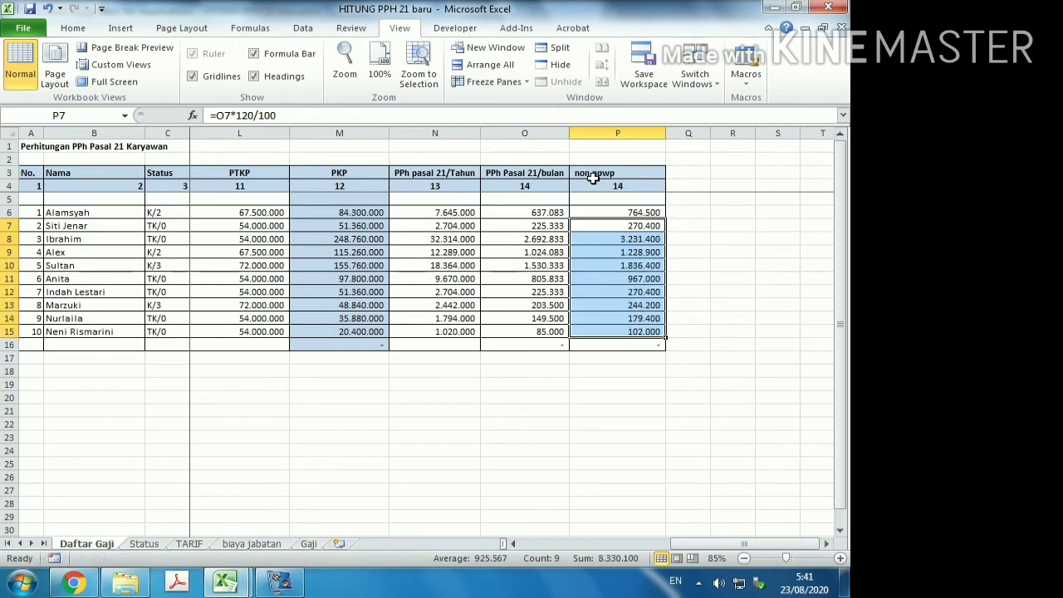
- Inspect the formulas down the non npwp column to P14, ending back at P6
key(Down)
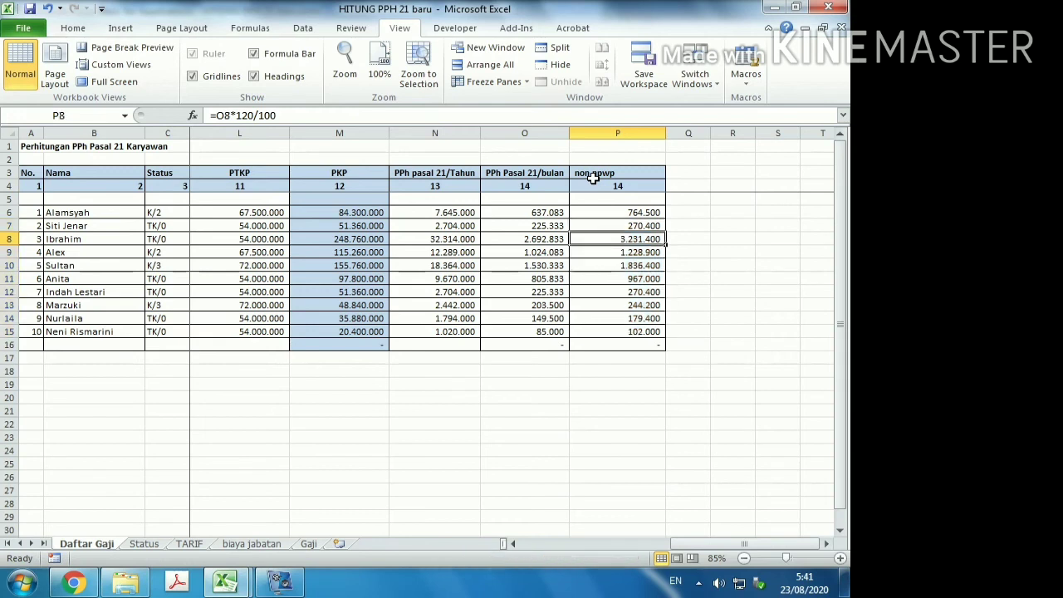
key(Down)
key(Down)
key(Down)
key(Down)
key(Down)
key(Down)
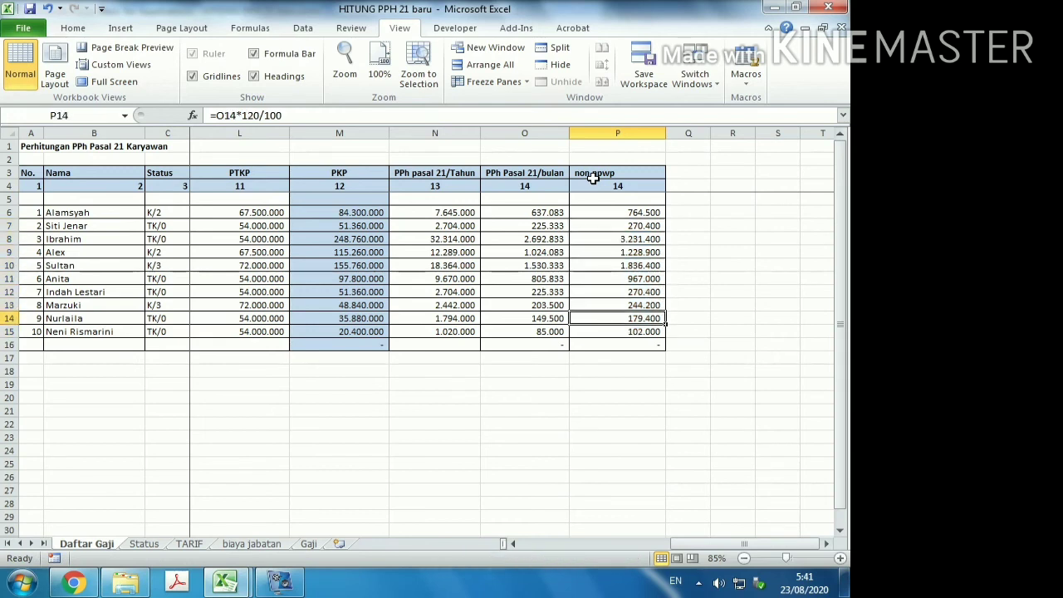
key(Up)
key(Up)
key(Up)
key(Up)
key(Up)
key(Up)
key(Up)
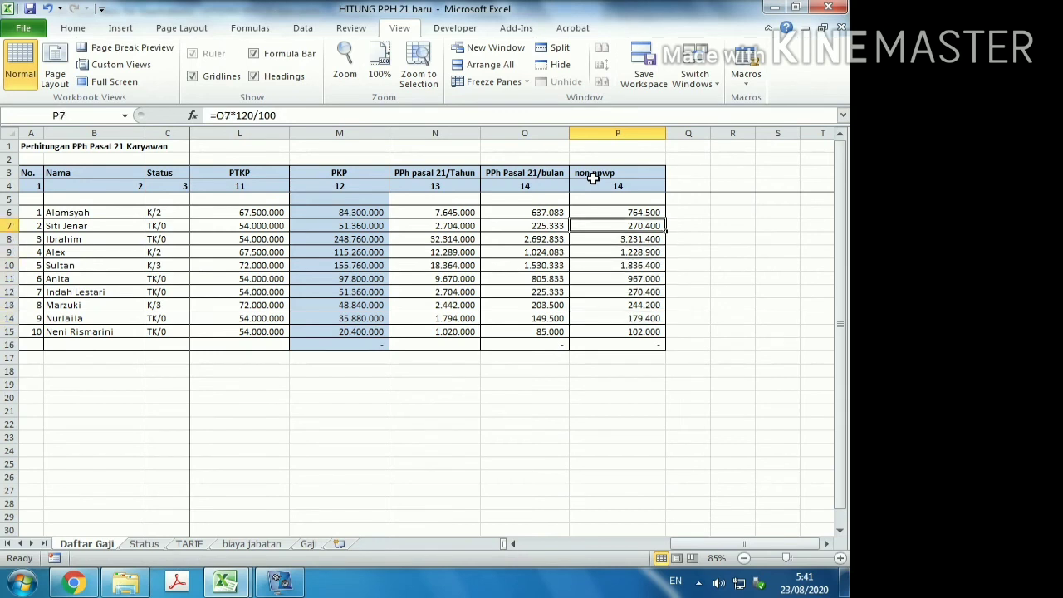
key(Up)
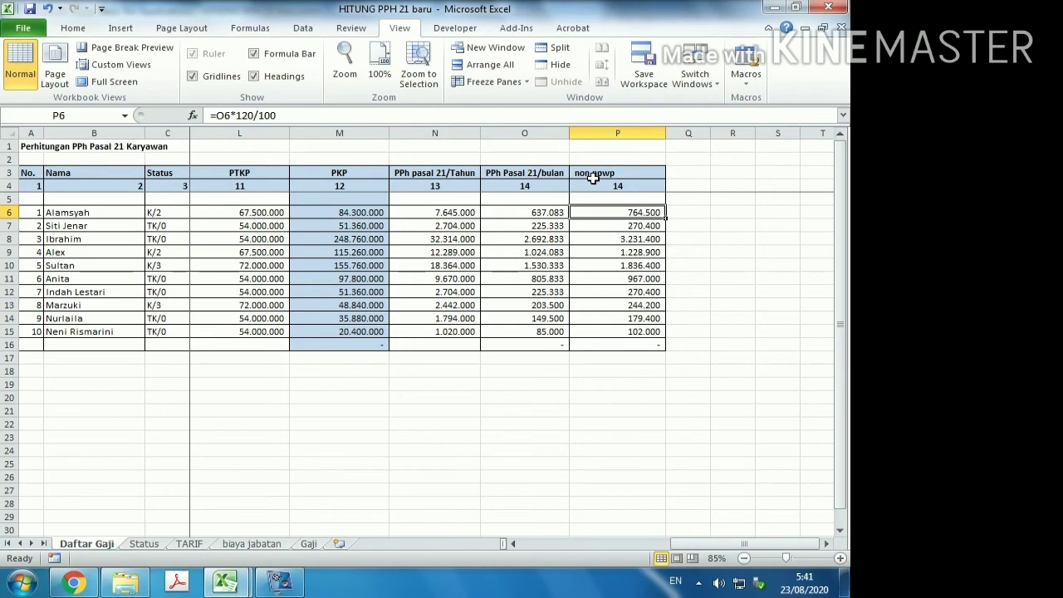
- Review row 6 from the non npwp column back to the No. column, ending again at P6
key(Left)
key(Left)
key(Left)
key(Left)
key(Left)
key(Left)
key(Left)
key(Left)
key(Left)
key(Left)
key(Left)
key(Left)
key(Left)
key(Left)
key(Left)
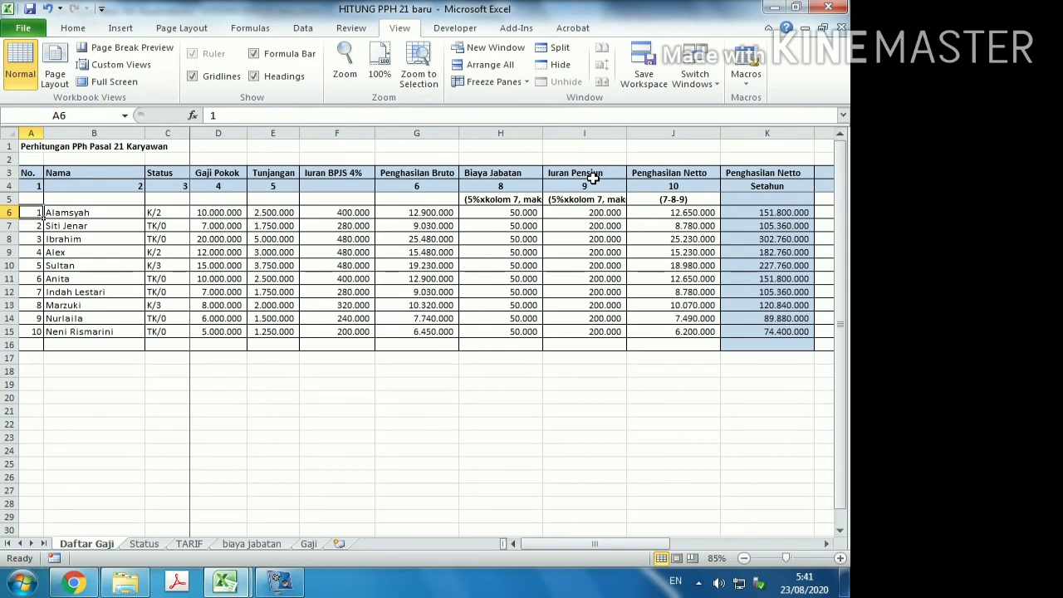
key(Right)
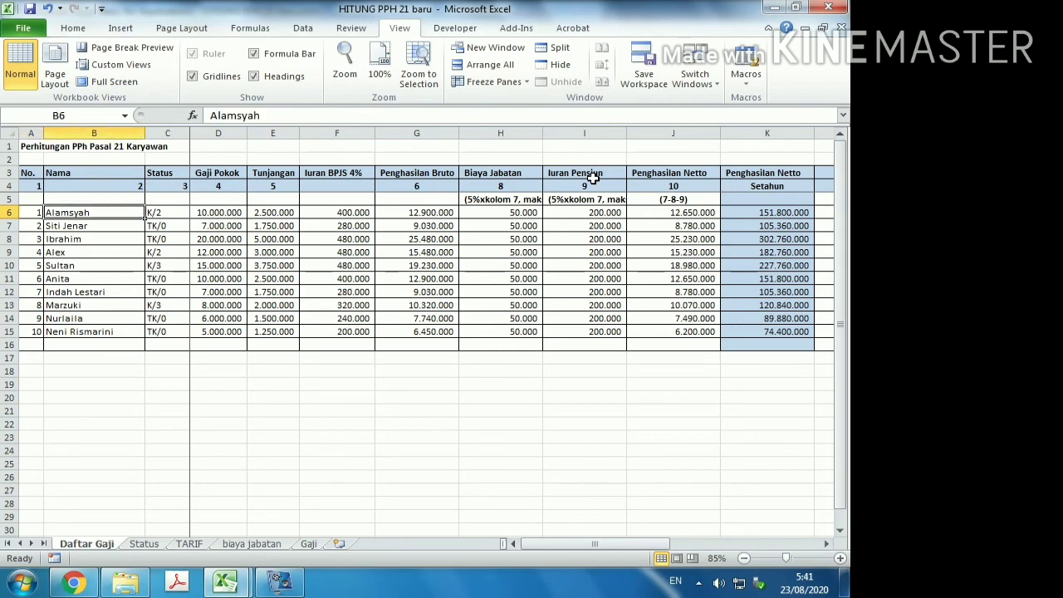
key(Right)
key(Right)
key(Right)
key(Right)
key(Right)
key(Right)
key(Right)
key(Right)
key(Right)
key(Right)
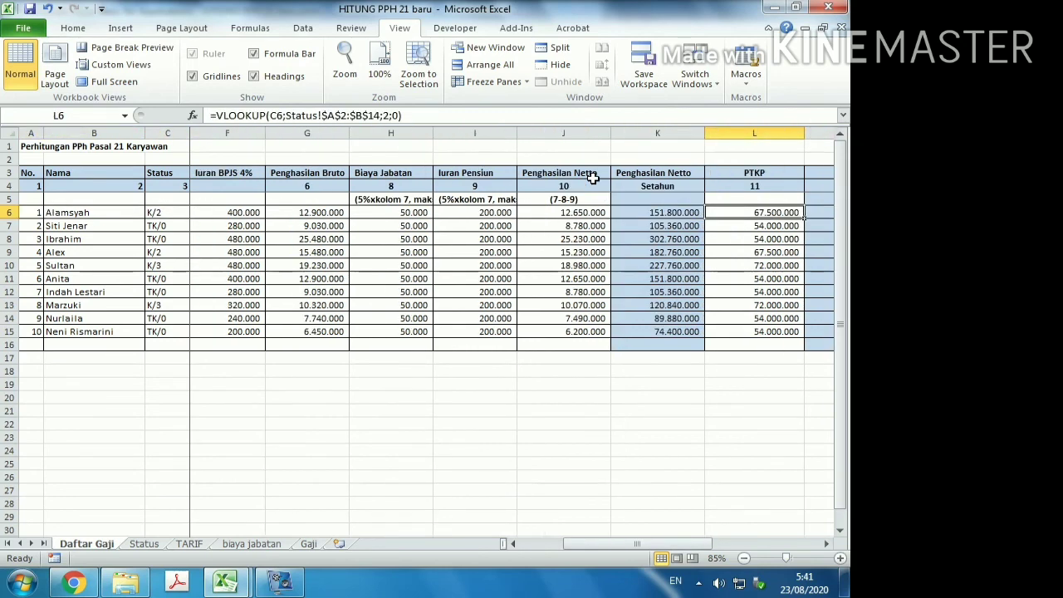
key(Right)
key(Right)
key(Right)
key(Right)
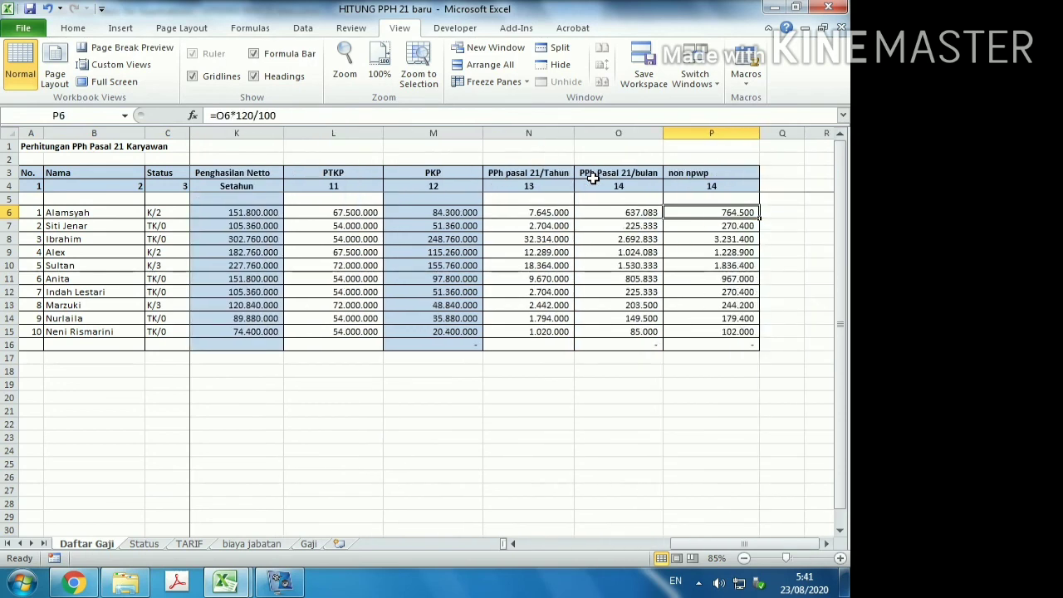
- Go through row 6 once more from the No. column past the non npwp column, ending at the name in B6
key(Left)
key(Home)
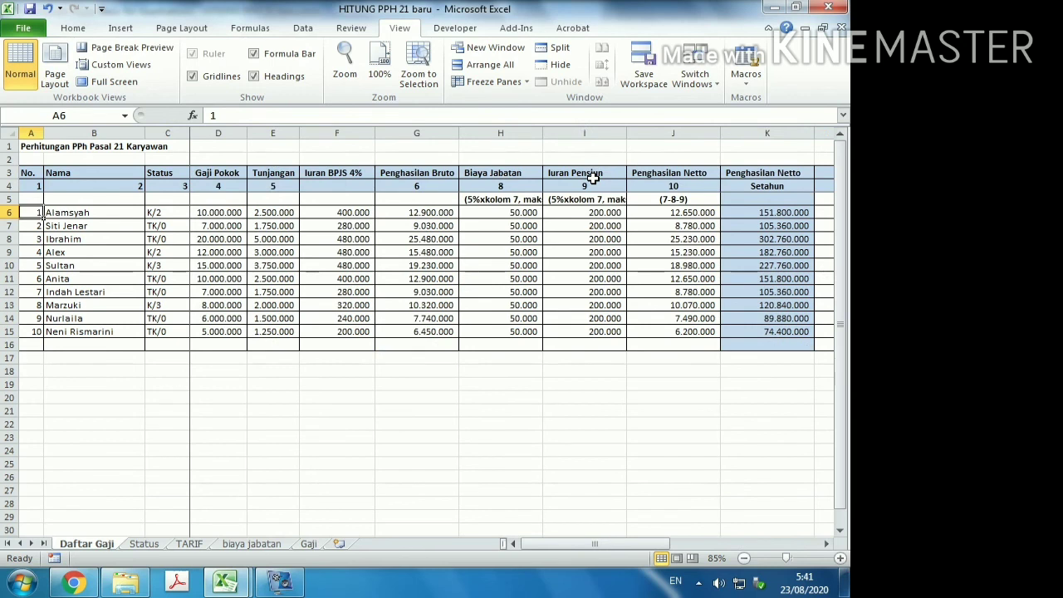
key(Right)
key(Right)
key(Right)
key(Right)
key(Right)
key(Right)
key(Right)
key(Right)
key(Right)
key(Right)
key(Right)
key(Right)
key(Right)
key(Right)
key(Right)
key(Right)
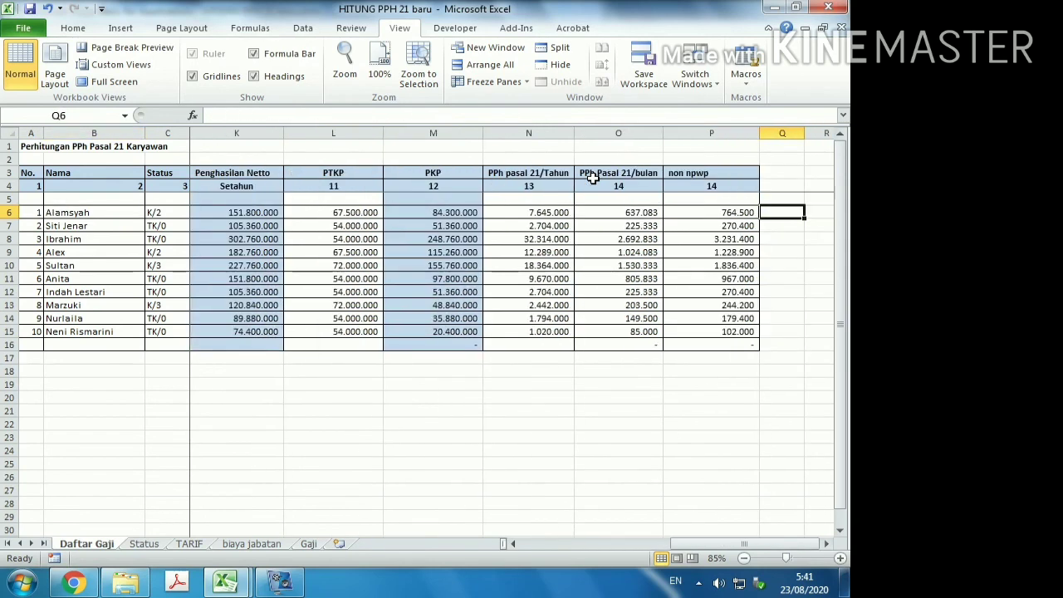
key(Left)
key(Left)
key(Left)
key(Home)
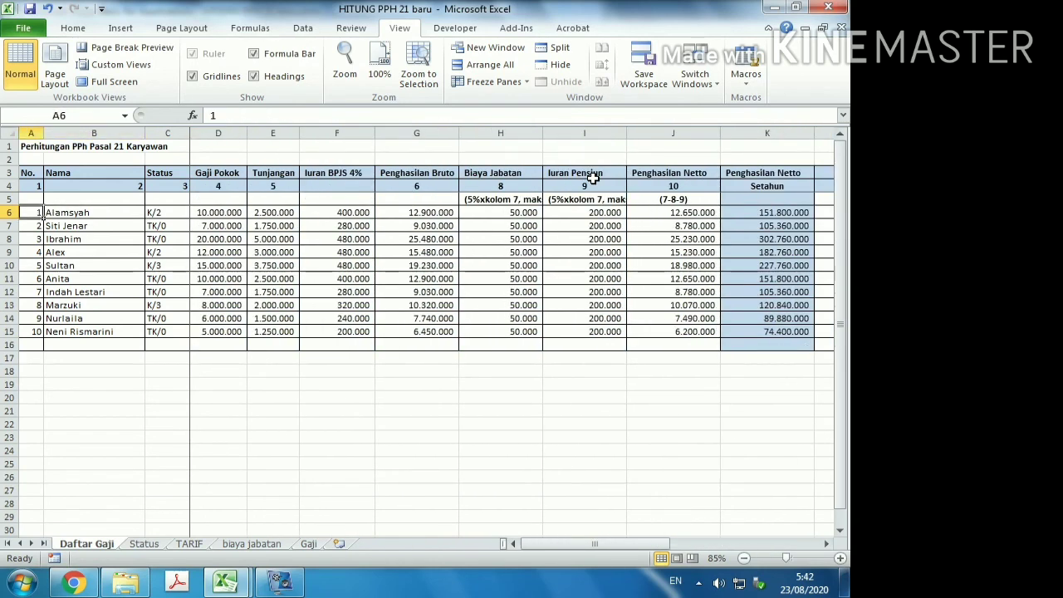
key(Right)
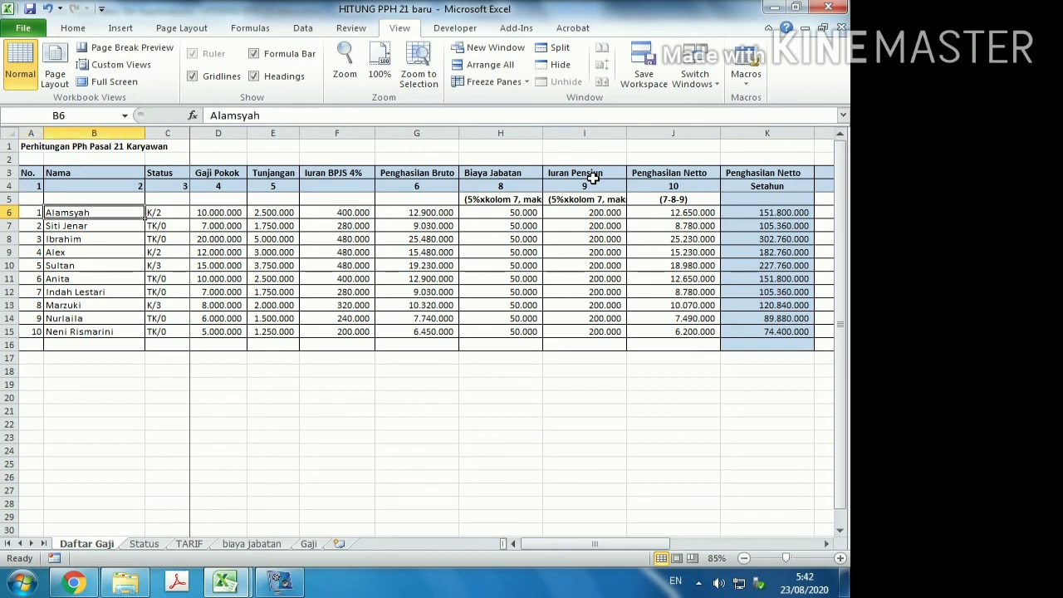